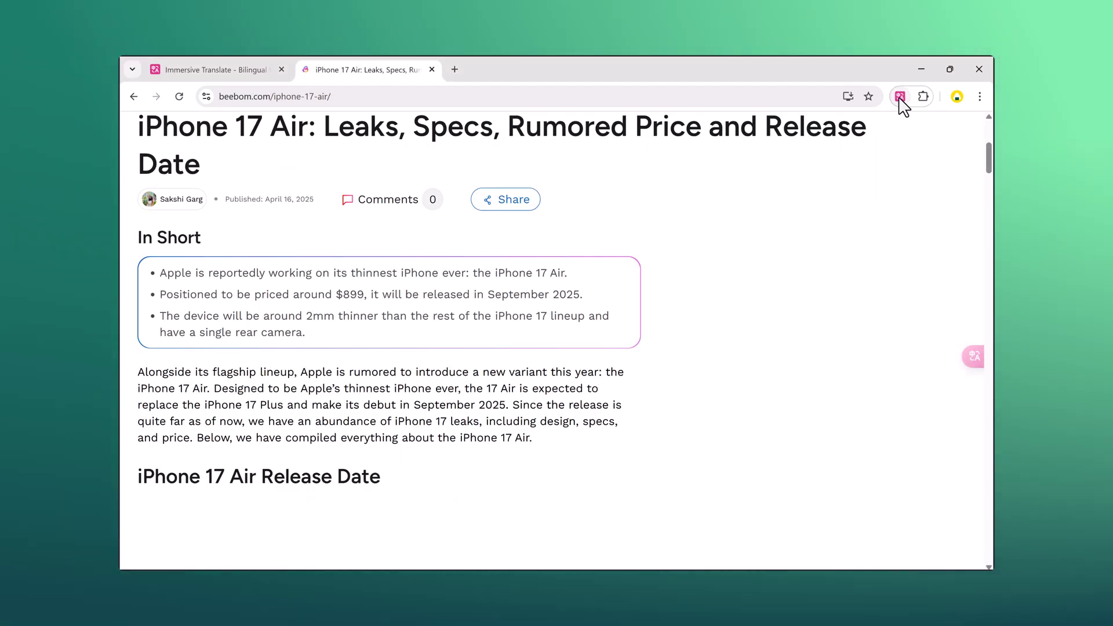
Step: Translate the iPhone 17 Air article bilingually into Russian and scroll through the result
left_click(900, 97)
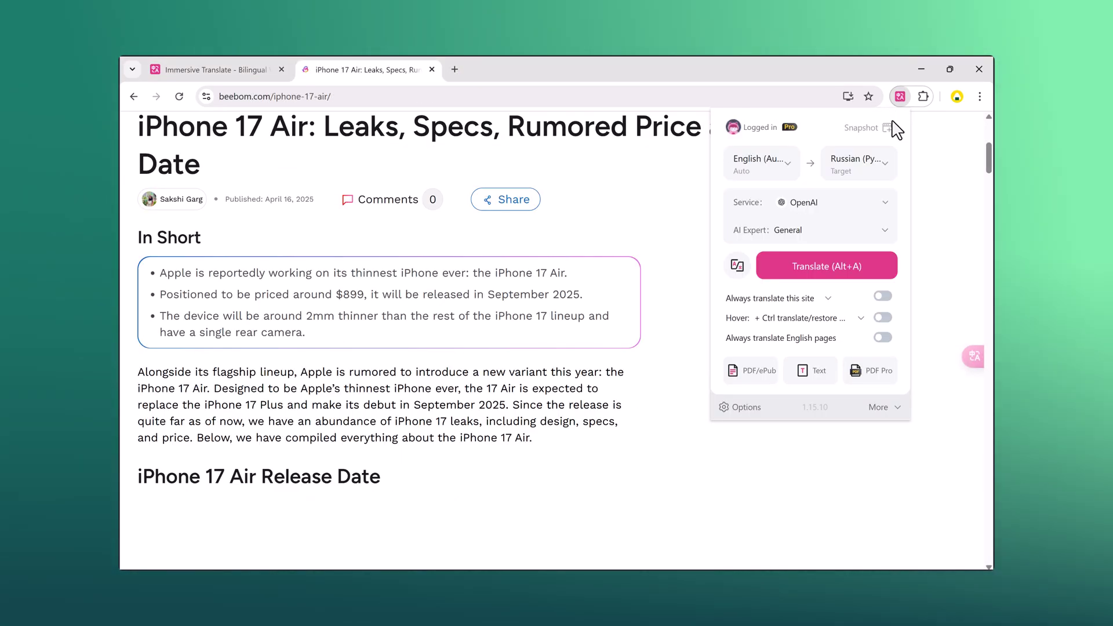
left_click(852, 272)
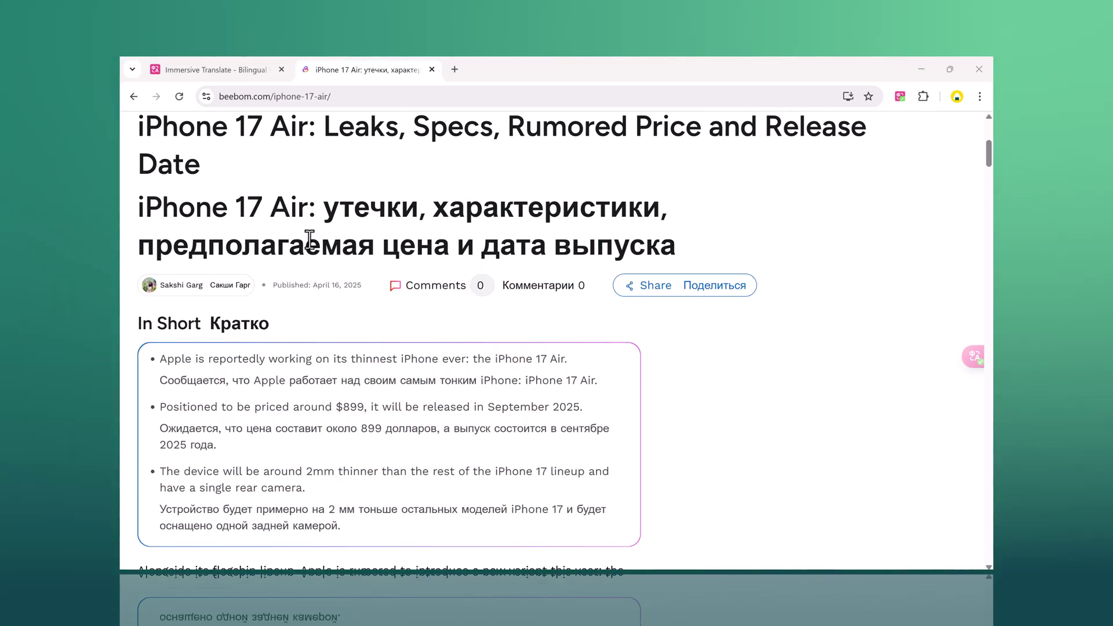
scroll(310, 238, "down", 5)
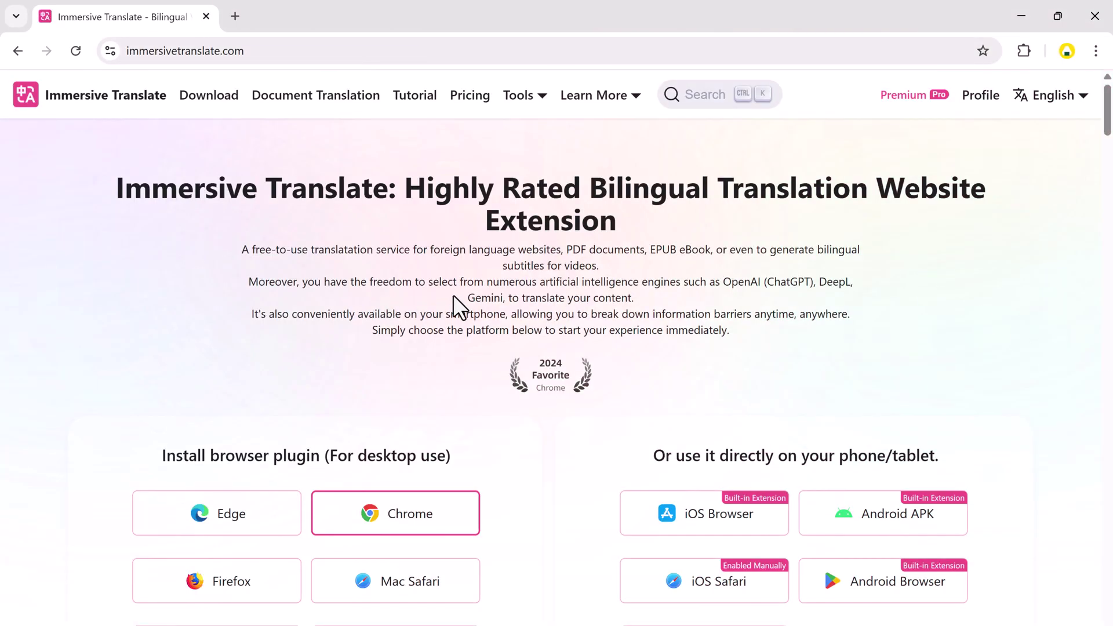
Step: Scroll through the Immersive Translate homepage to browse its features and install options
scroll(554, 523, "down", 12)
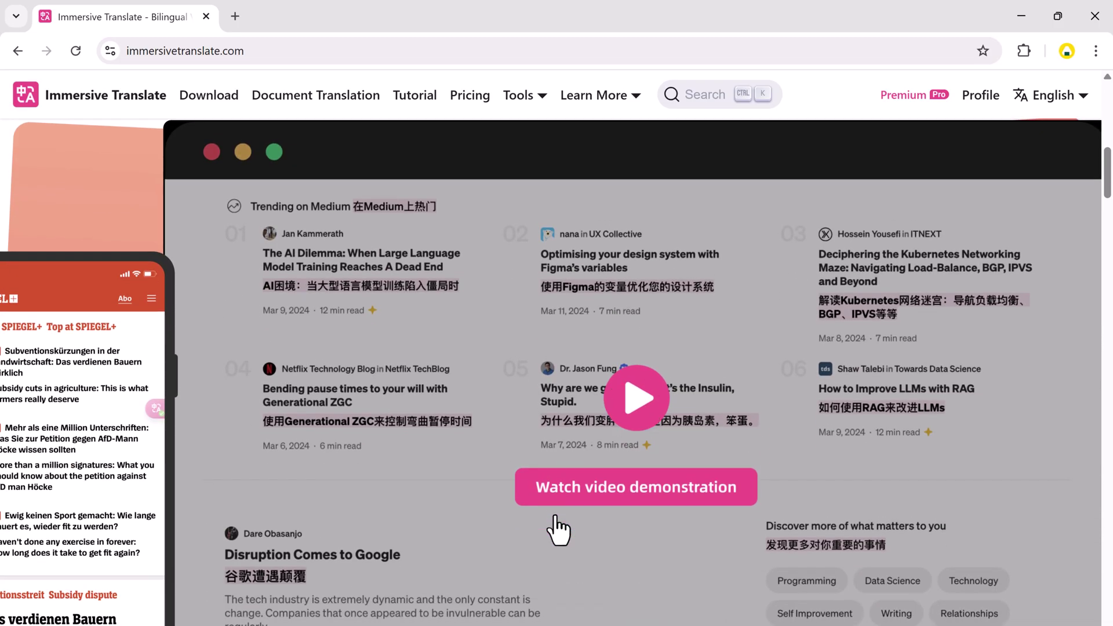
scroll(555, 516, "down", 10)
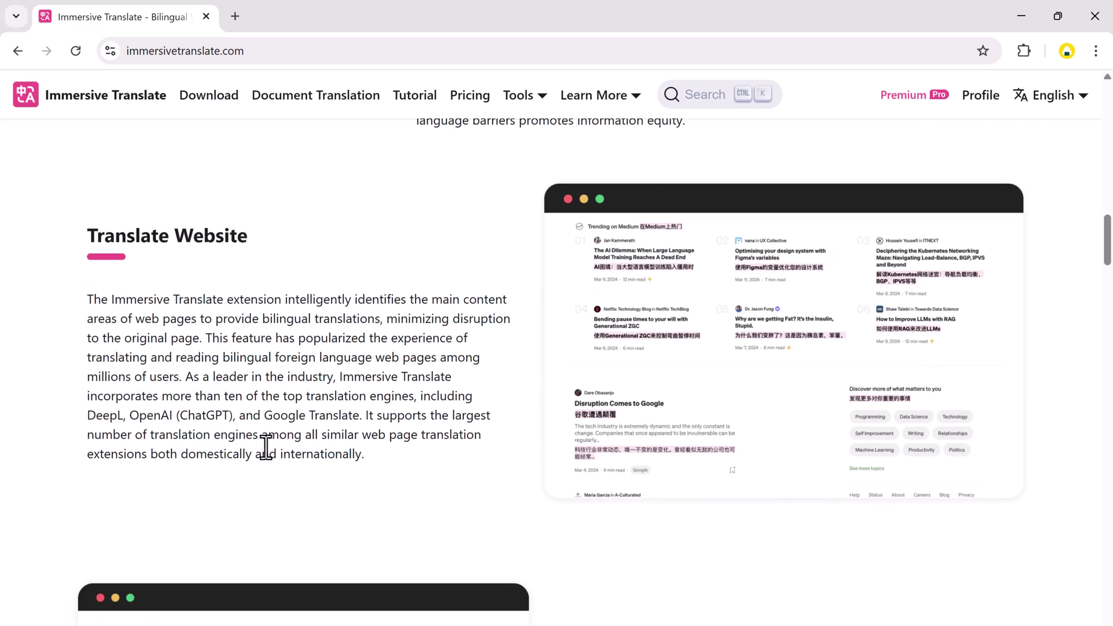
scroll(487, 470, "down", 8)
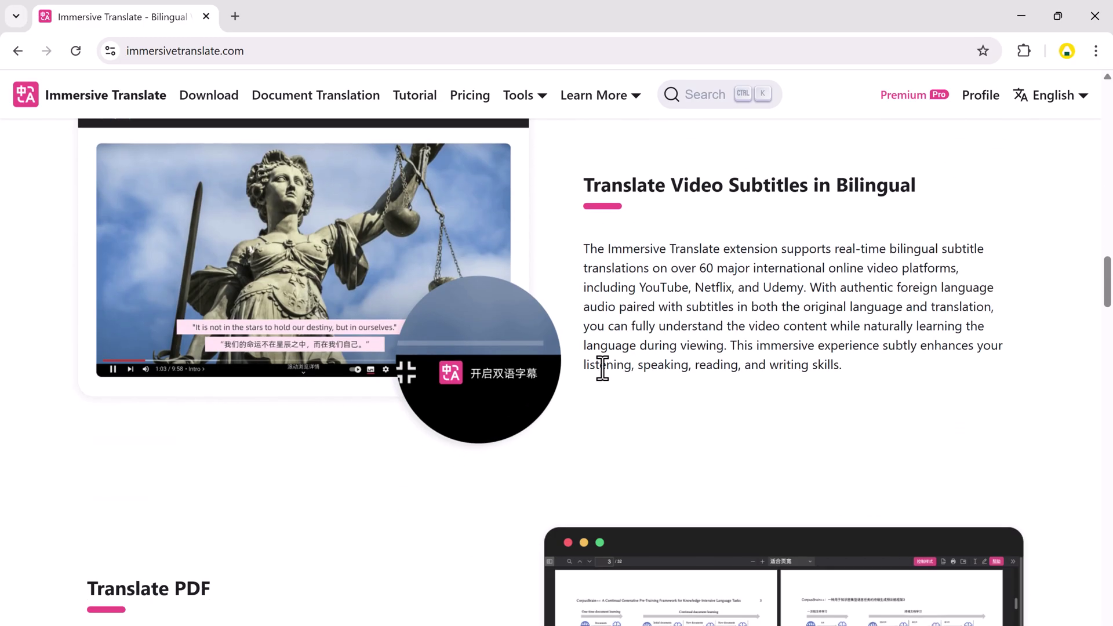
scroll(471, 347, "down", 8)
scroll(447, 394, "down", 4)
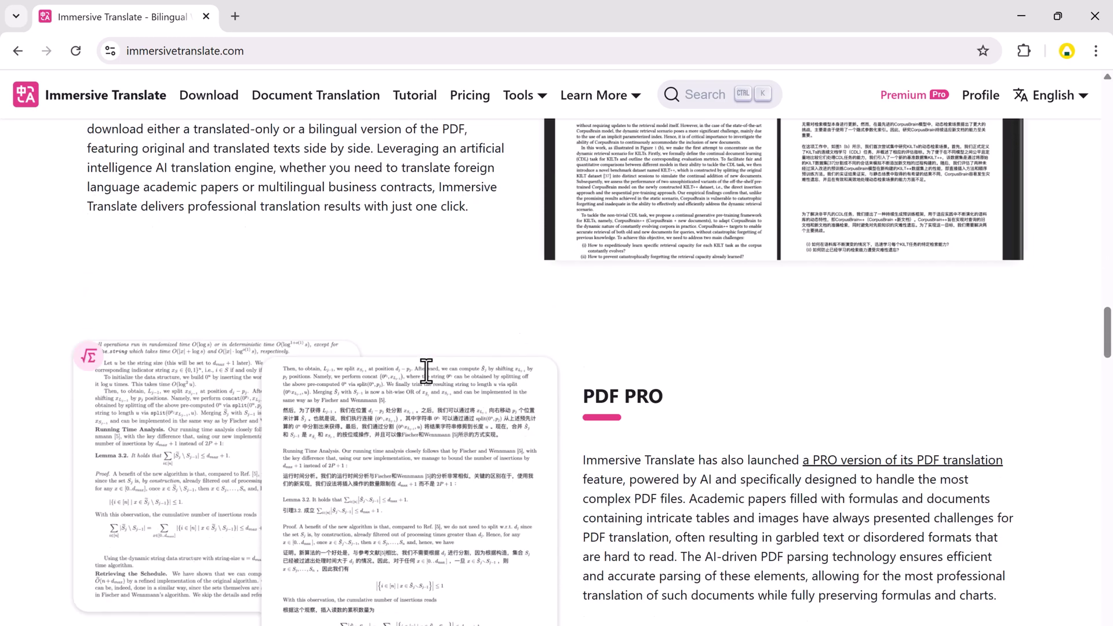
scroll(426, 371, "down", 2)
scroll(487, 423, "down", 3)
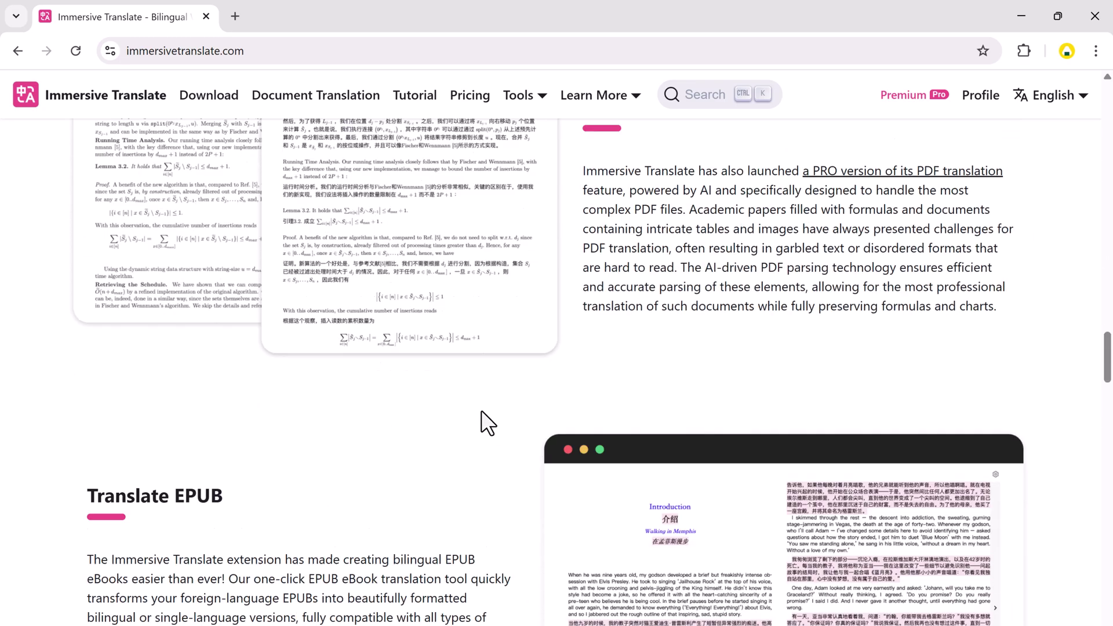
scroll(487, 423, "down", 3)
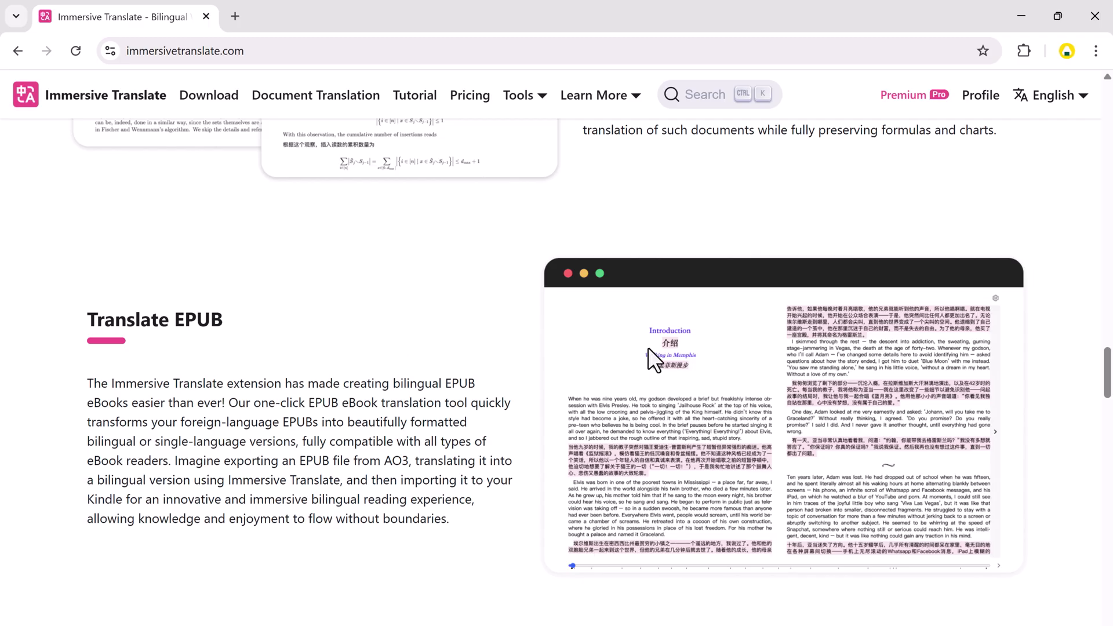
scroll(328, 359, "down", 7)
scroll(738, 383, "down", 6)
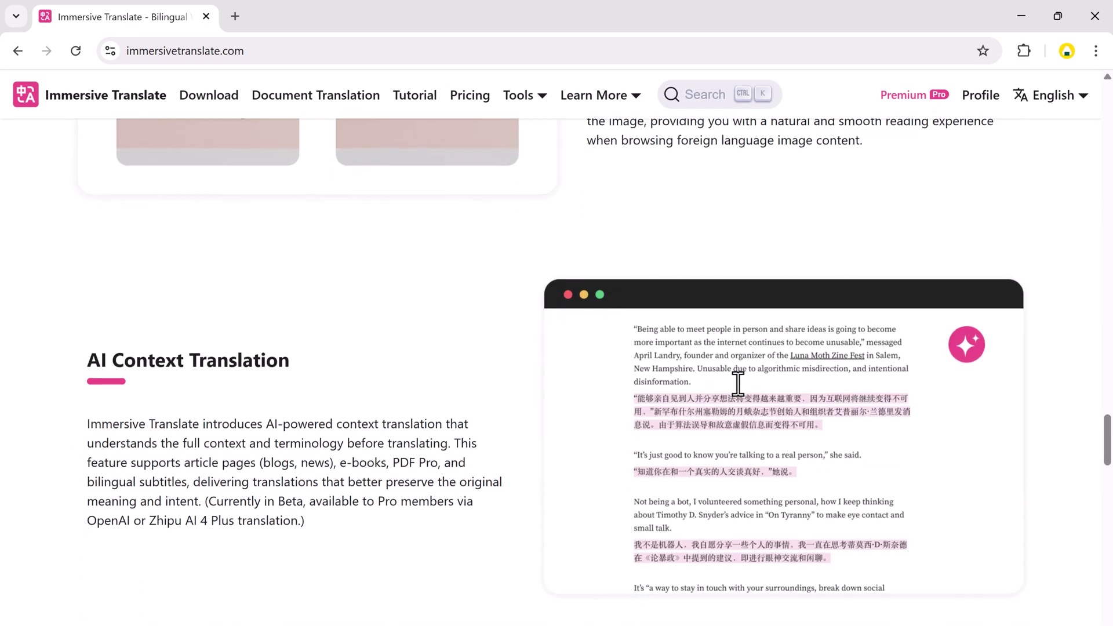
scroll(250, 409, "down", 8)
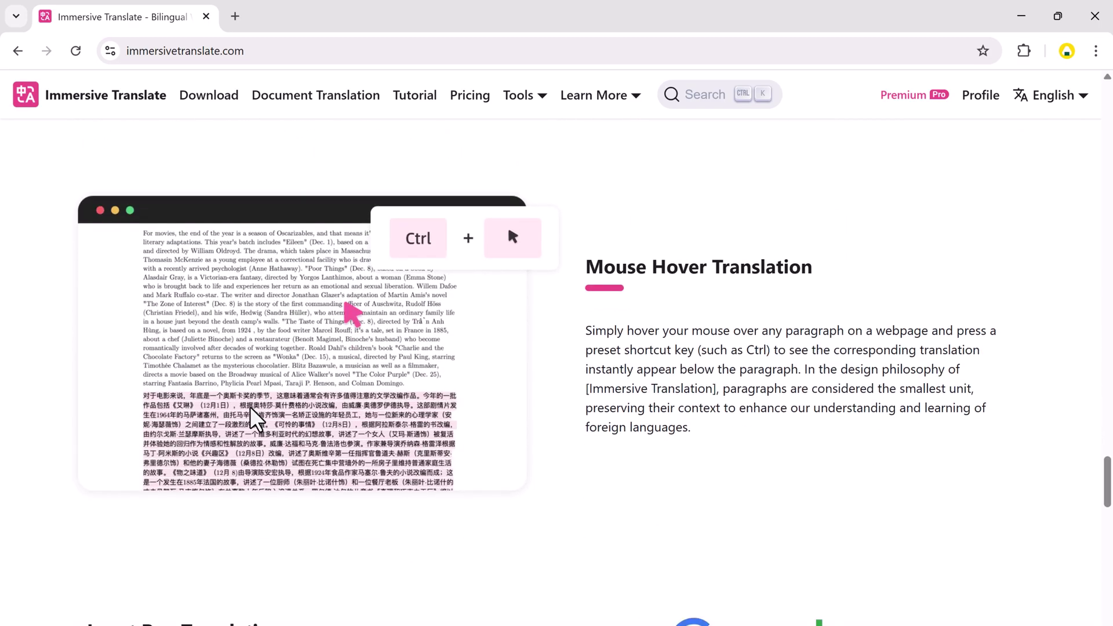
scroll(703, 376, "down", 5)
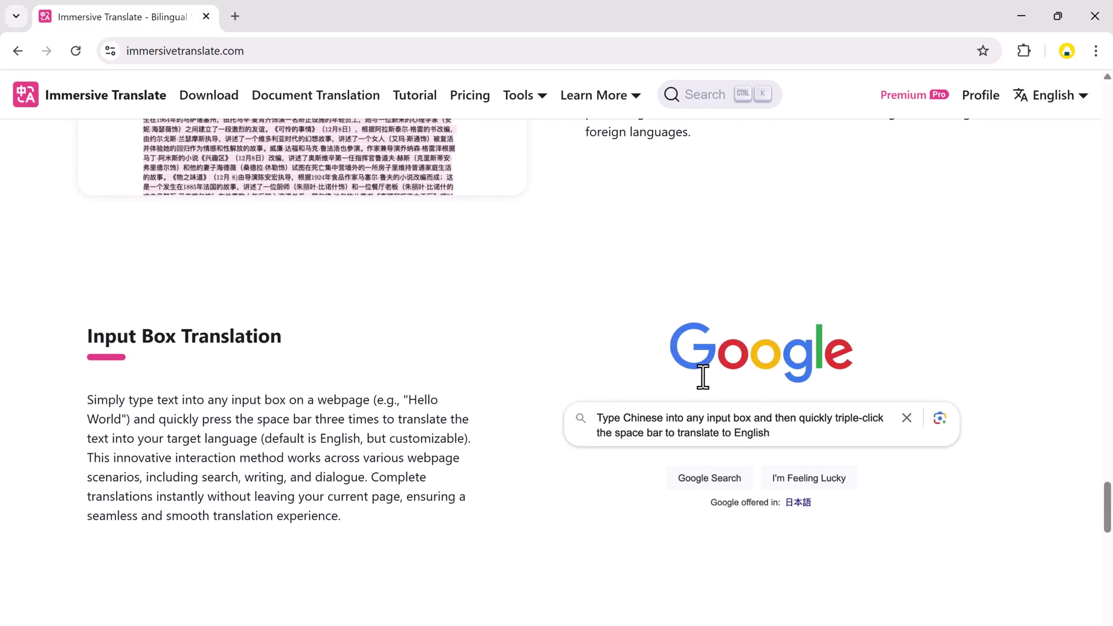
scroll(265, 398, "down", 3)
scroll(391, 423, "down", 17)
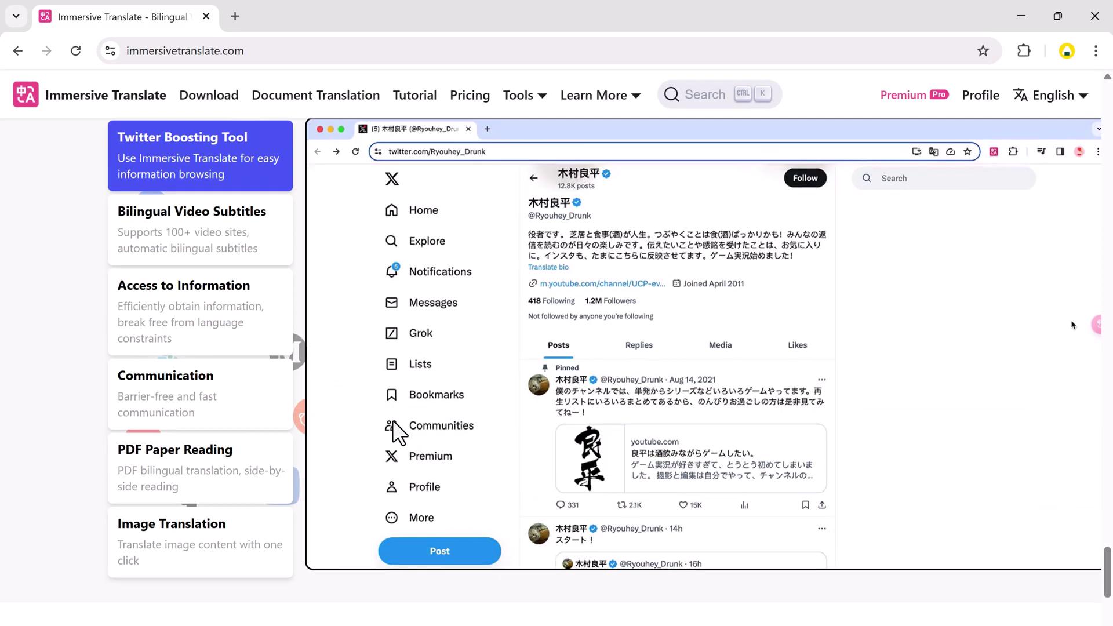
scroll(393, 422, "down", 2)
scroll(392, 421, "up", 20)
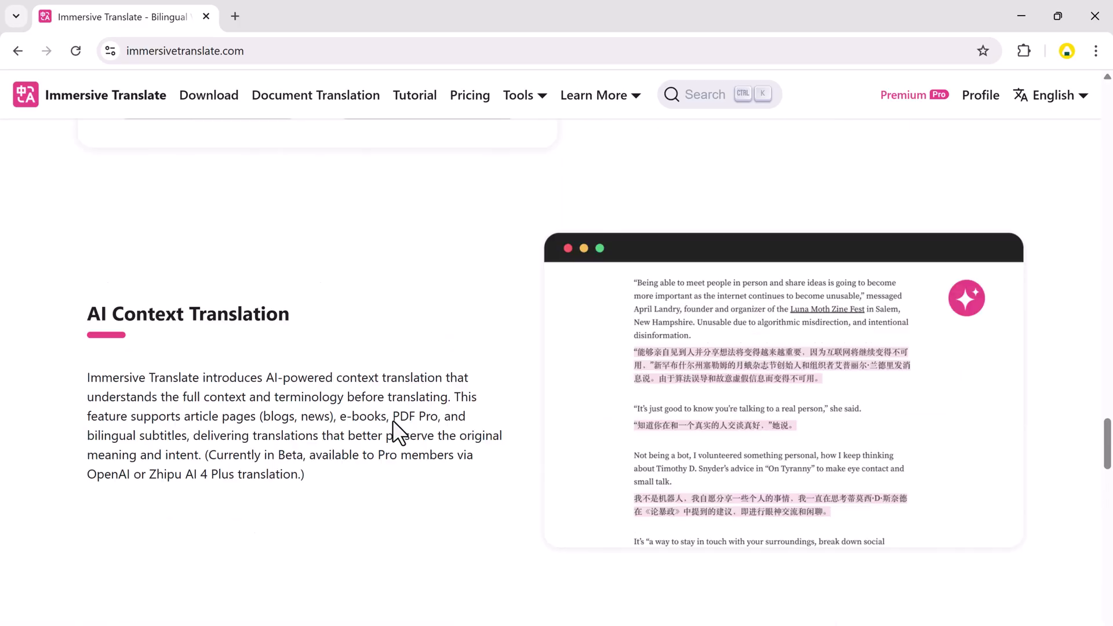
scroll(392, 420, "up", 4)
scroll(392, 419, "down", 2)
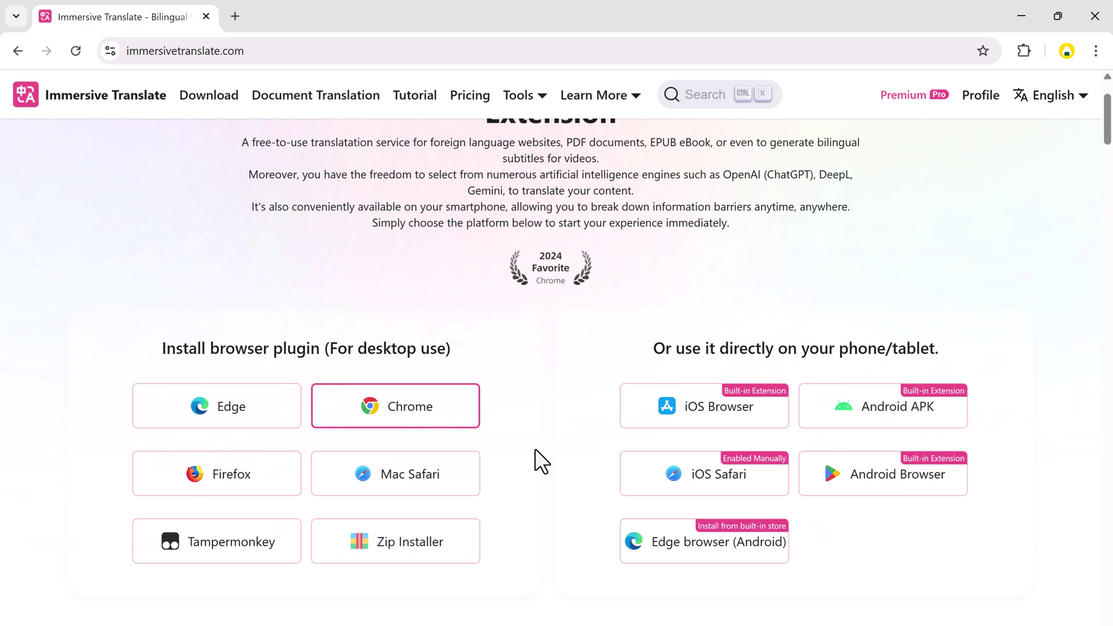
scroll(542, 461, "down", 2)
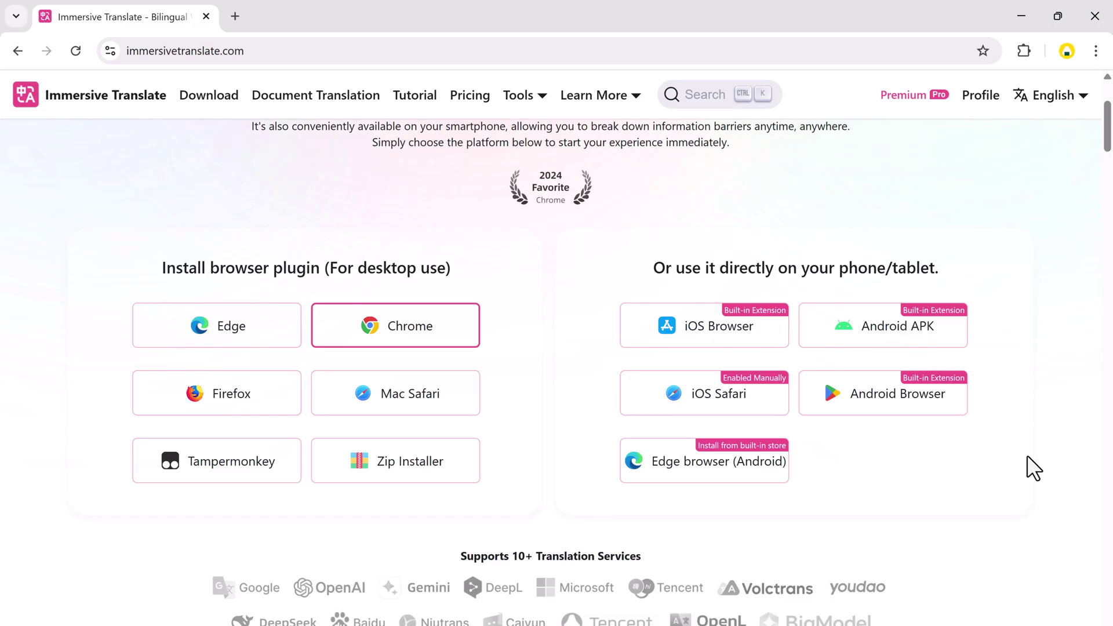
scroll(862, 472, "up", 1)
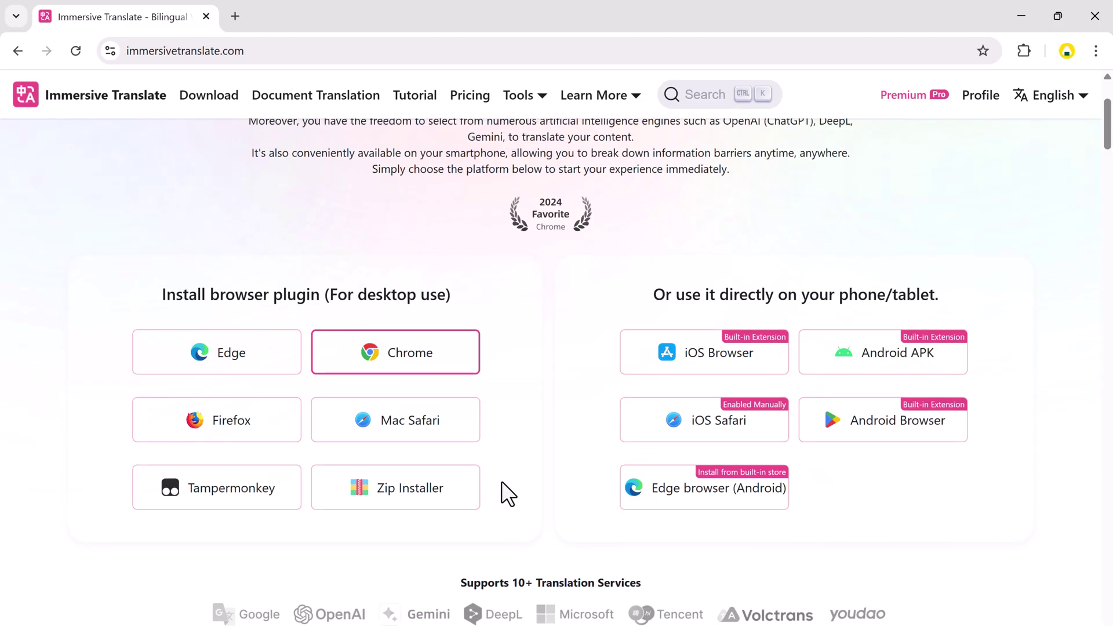
Step: Install the extension in Chrome from its Chrome Web Store listing
left_click(442, 353)
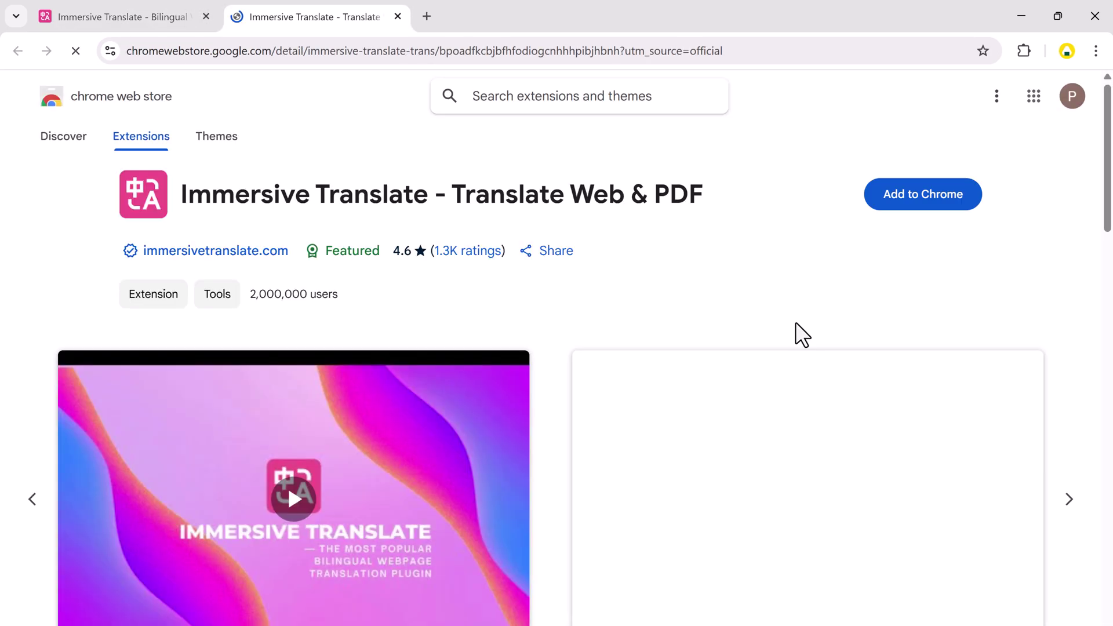
left_click(913, 205)
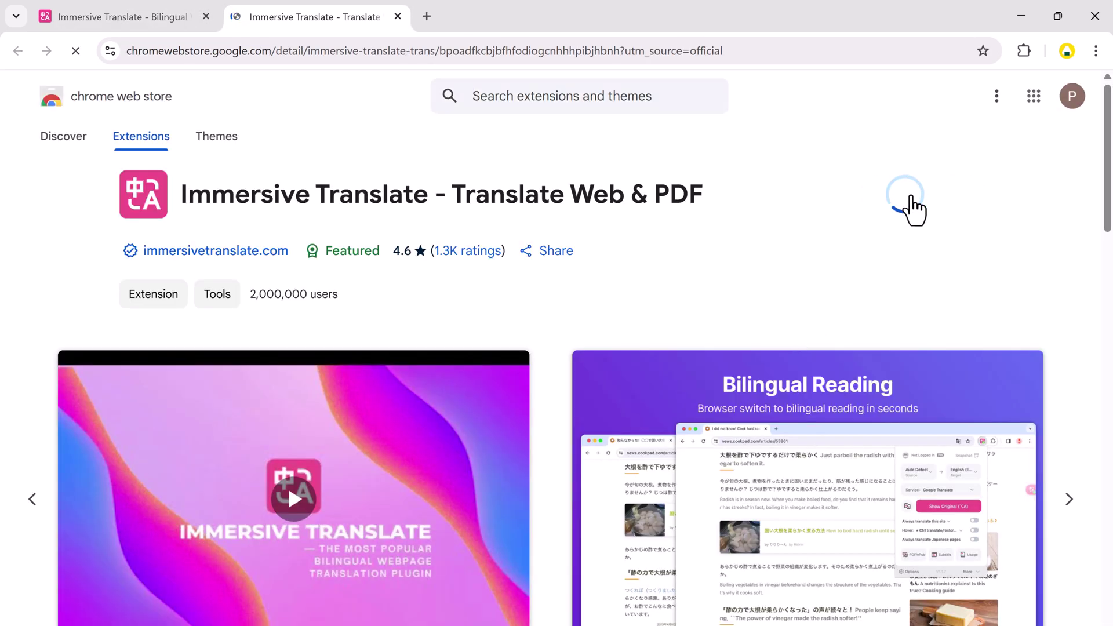
left_click(629, 203)
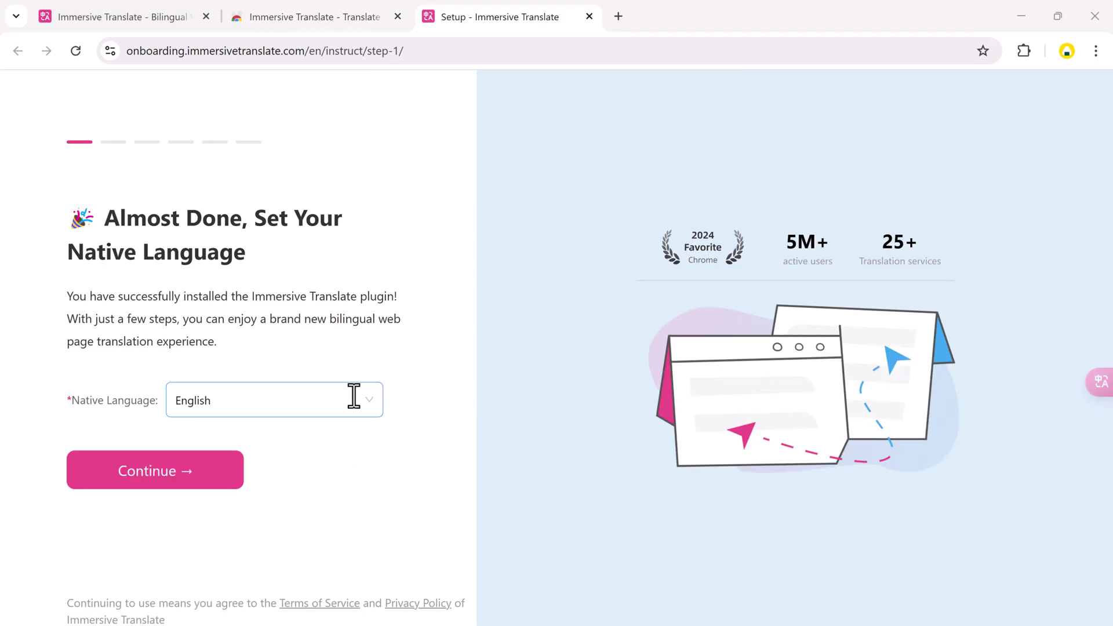
Step: Keep English as the native language and continue the setup
left_click(354, 398)
left_click(353, 397)
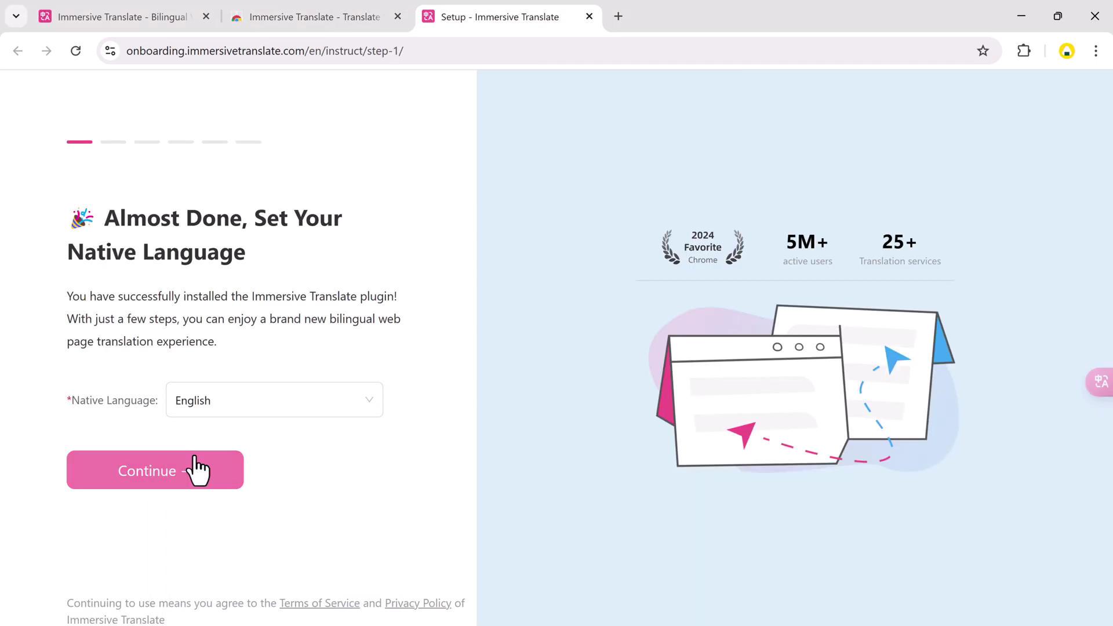
left_click(203, 470)
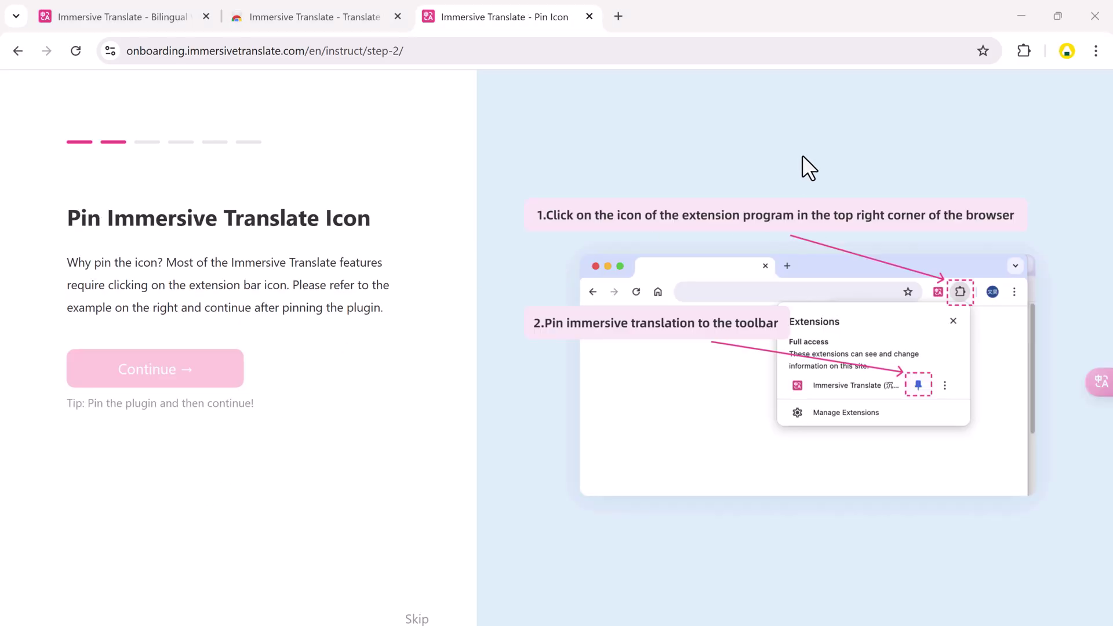
Step: Pin Immersive Translate to the Chrome toolbar and continue to the page-translation step
left_click(1013, 50)
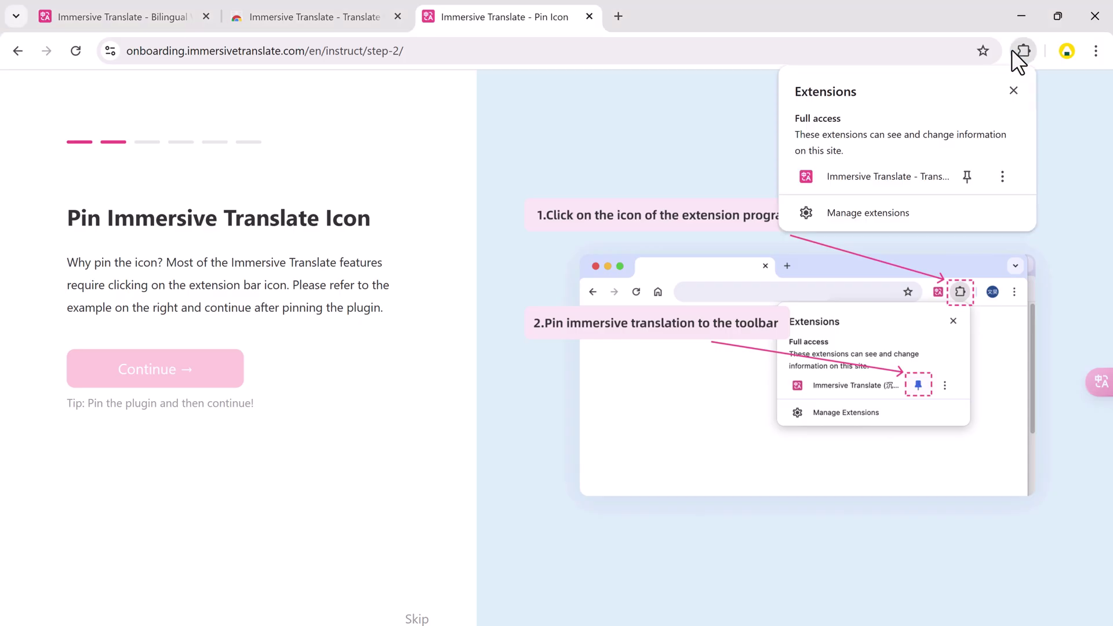
left_click(965, 180)
left_click(739, 107)
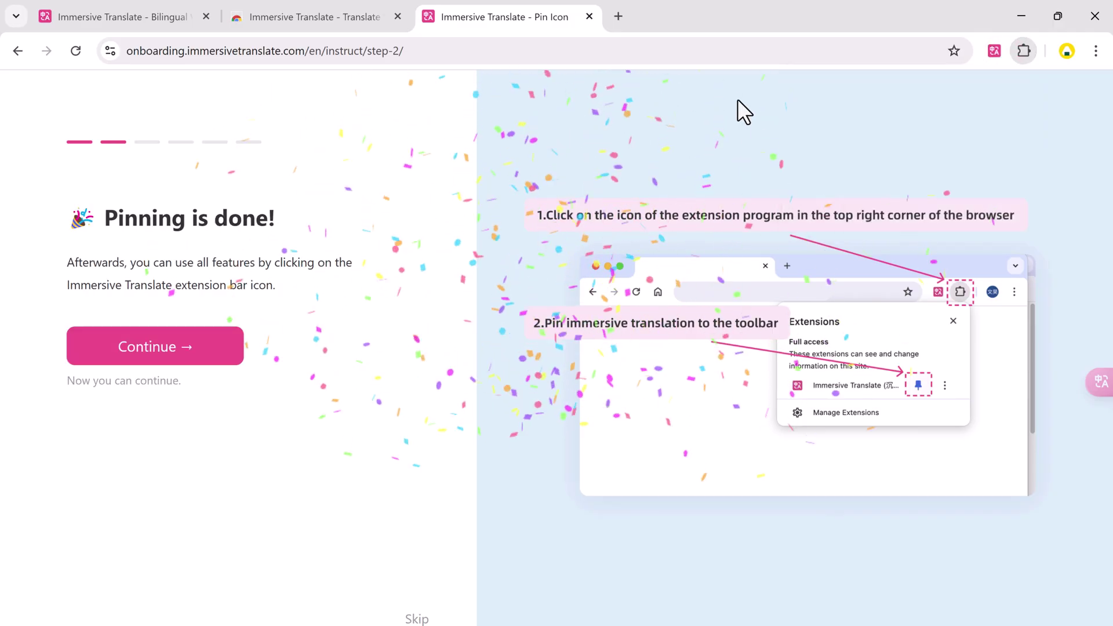
left_click(207, 350)
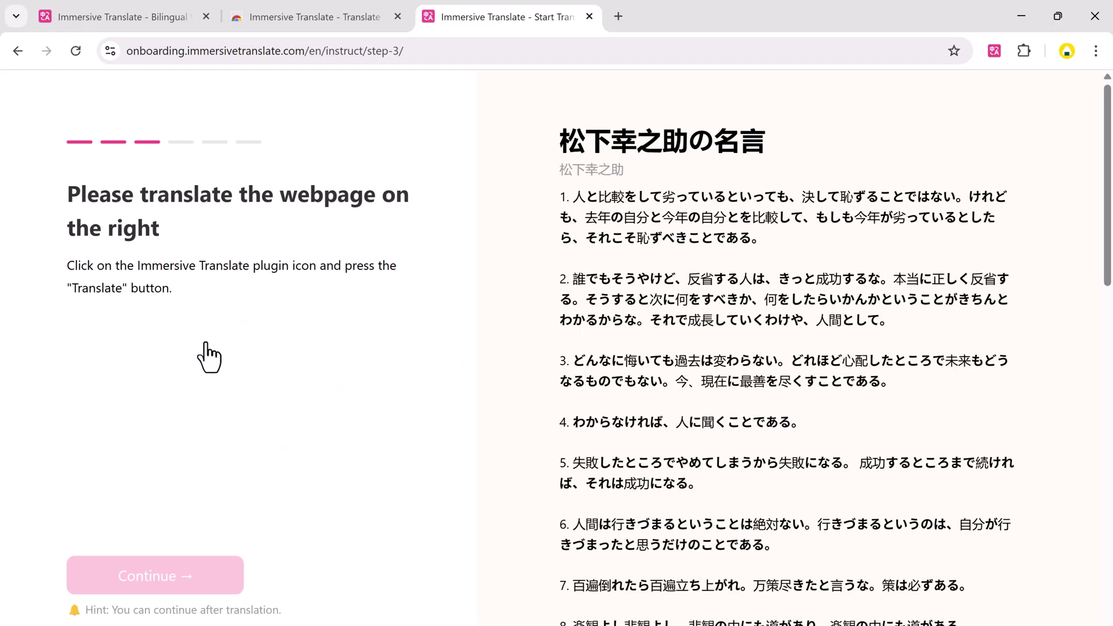
Step: Set the extension's target language to Russian
left_click(993, 51)
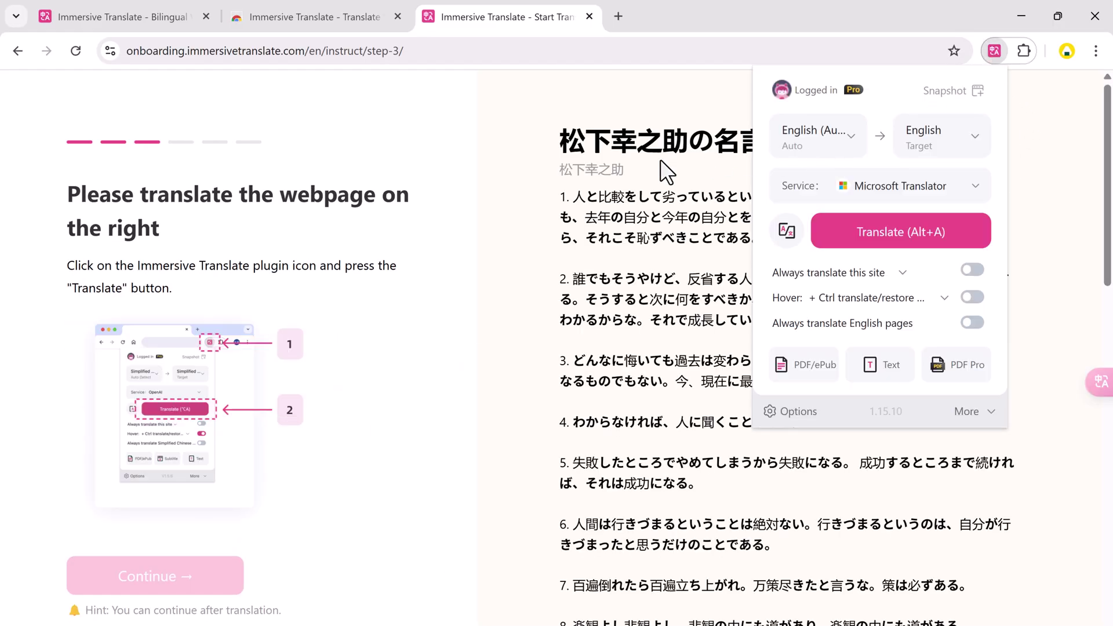
left_click(990, 162)
scroll(1007, 266, "down", 15)
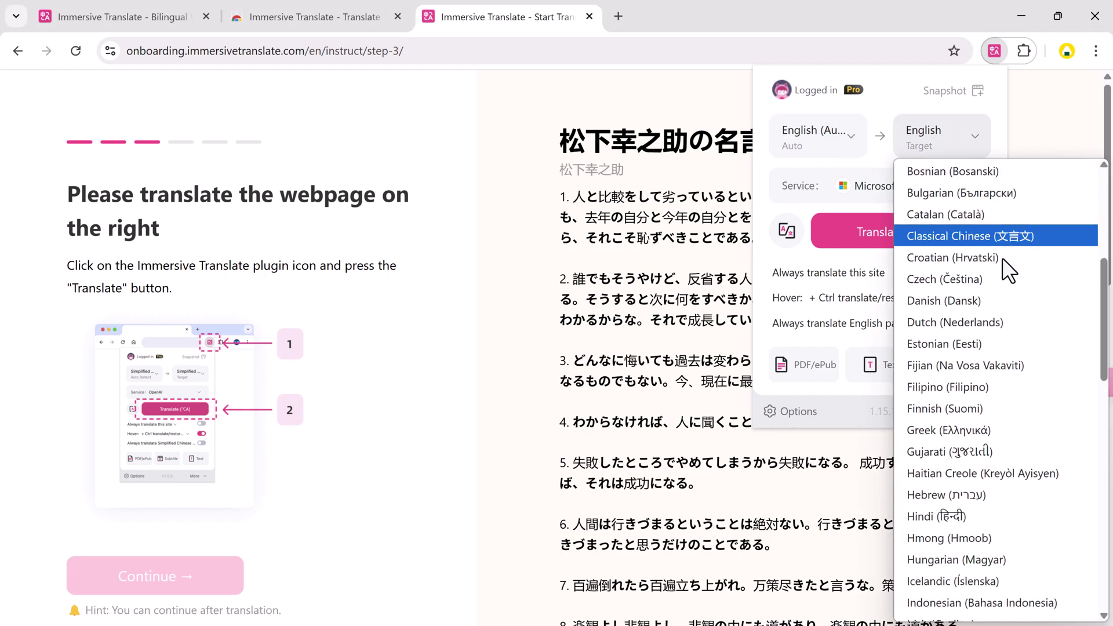
scroll(1009, 270, "down", 6)
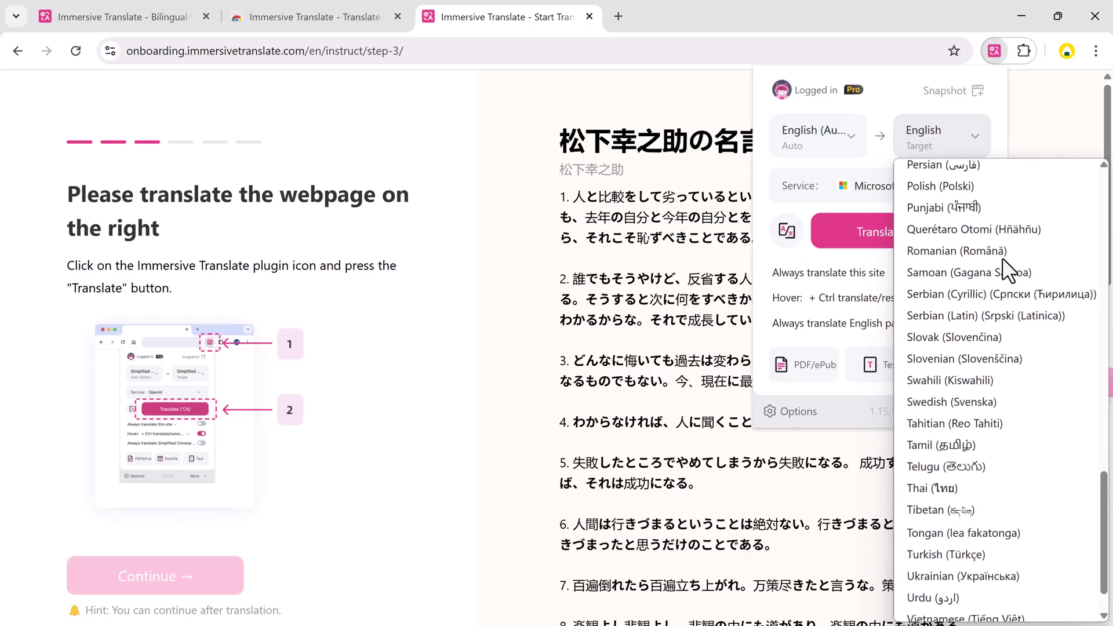
type("cl")
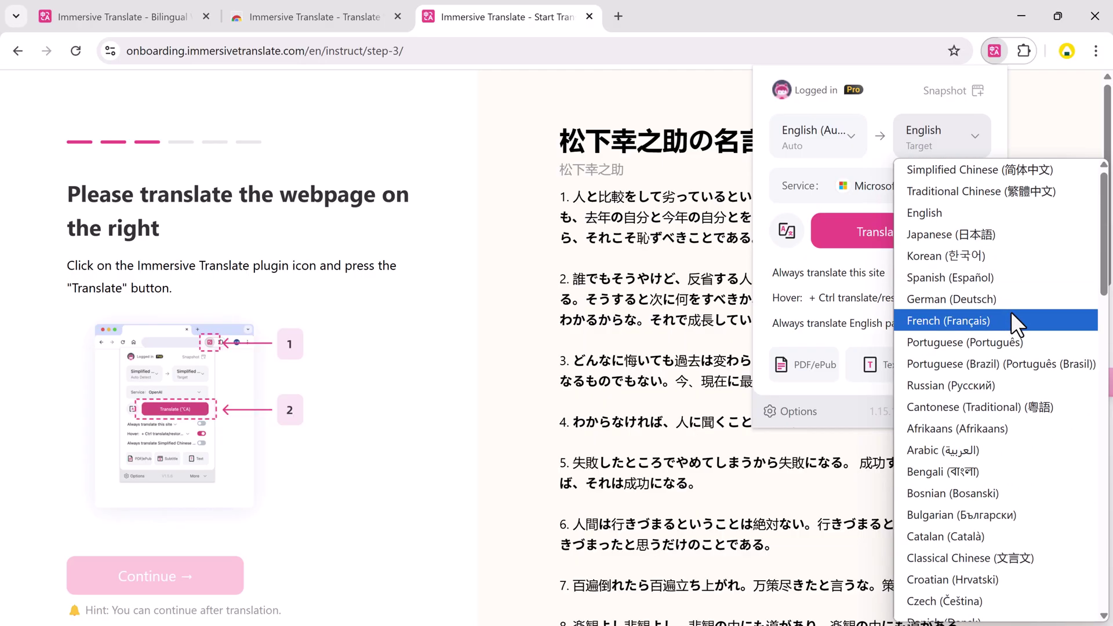
left_click(1017, 387)
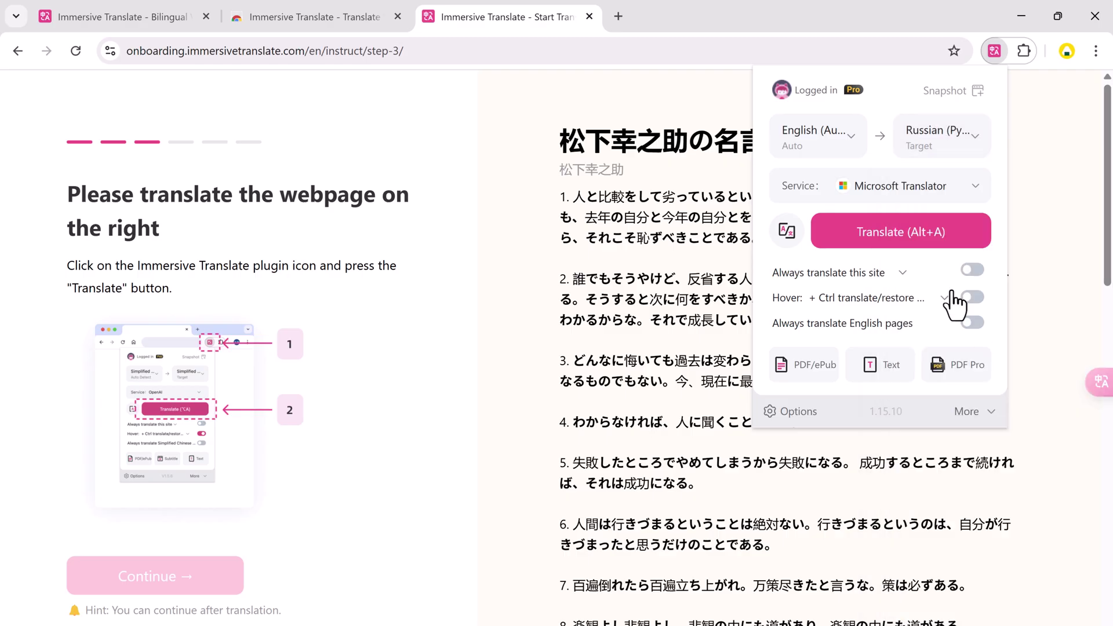
Step: Translate the Japanese quotes page using OpenAI as the translation service
left_click(918, 197)
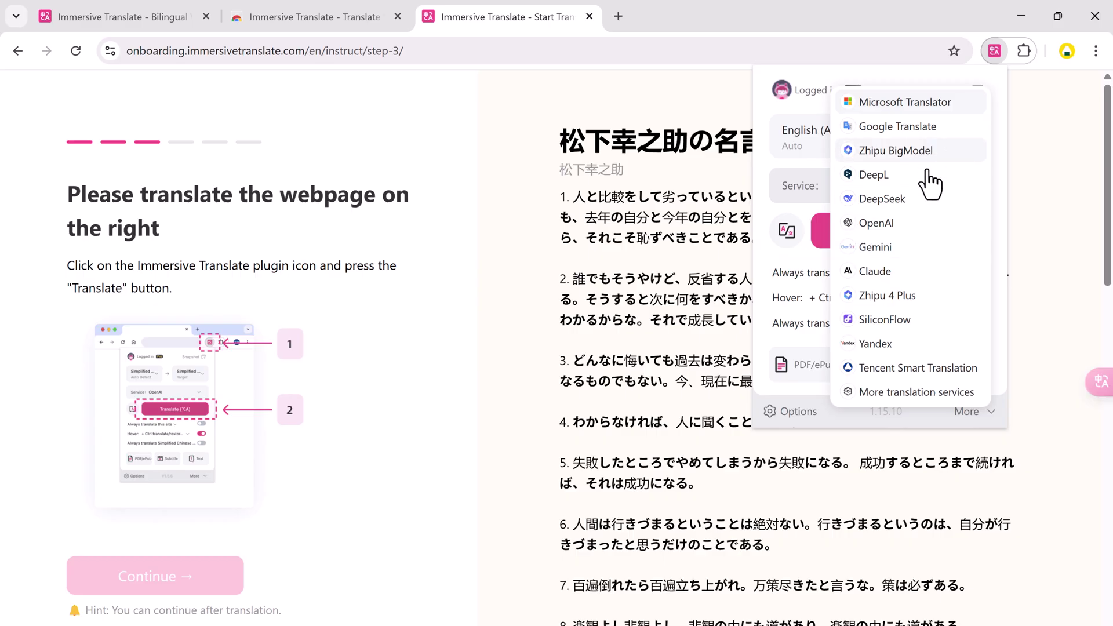
left_click(925, 224)
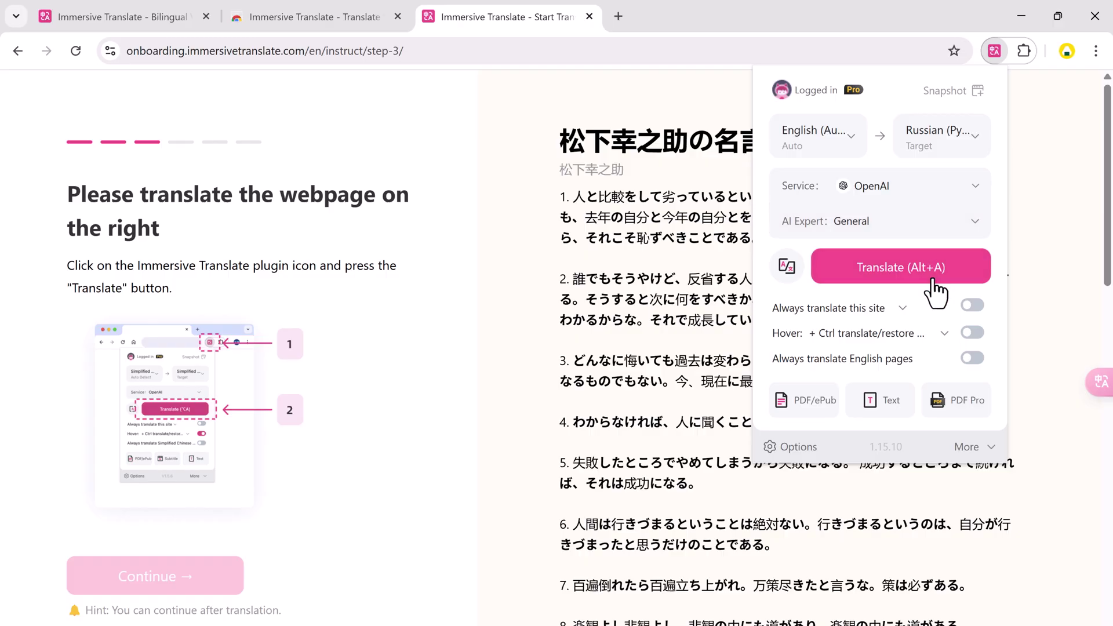
left_click(935, 272)
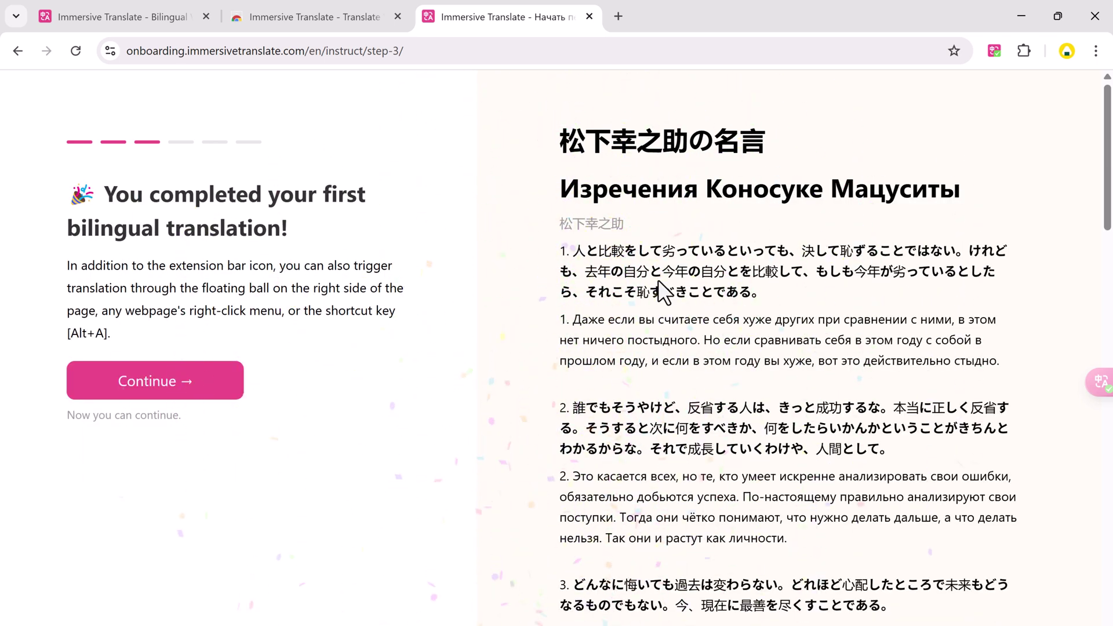
Step: Finish the onboarding translation step and return to the Beebom article
left_click(169, 380)
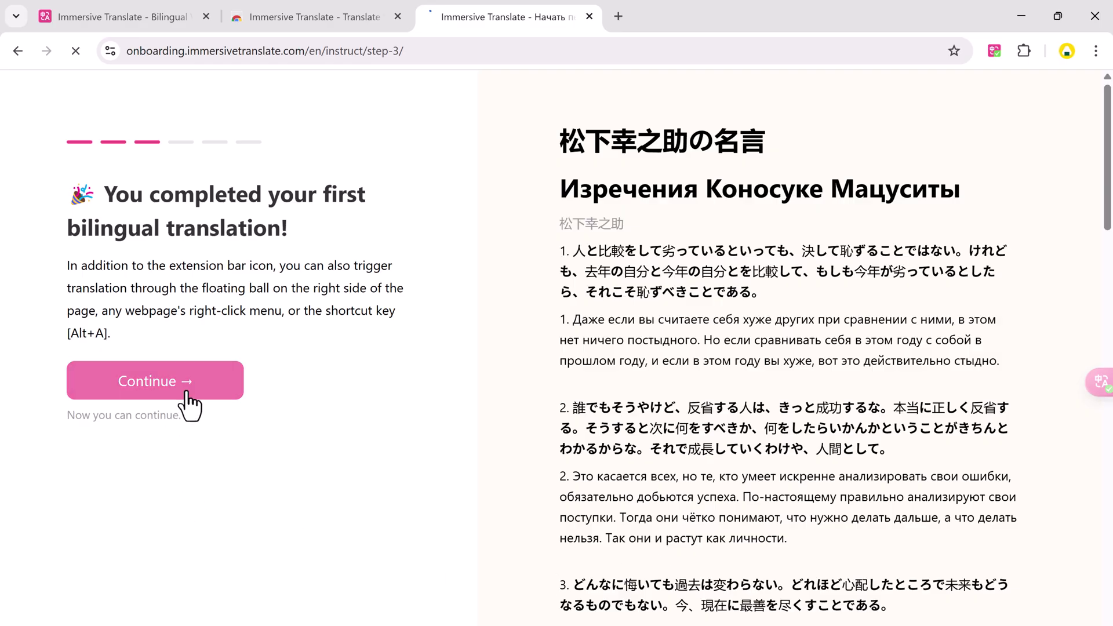
scroll(251, 140, "down", 6)
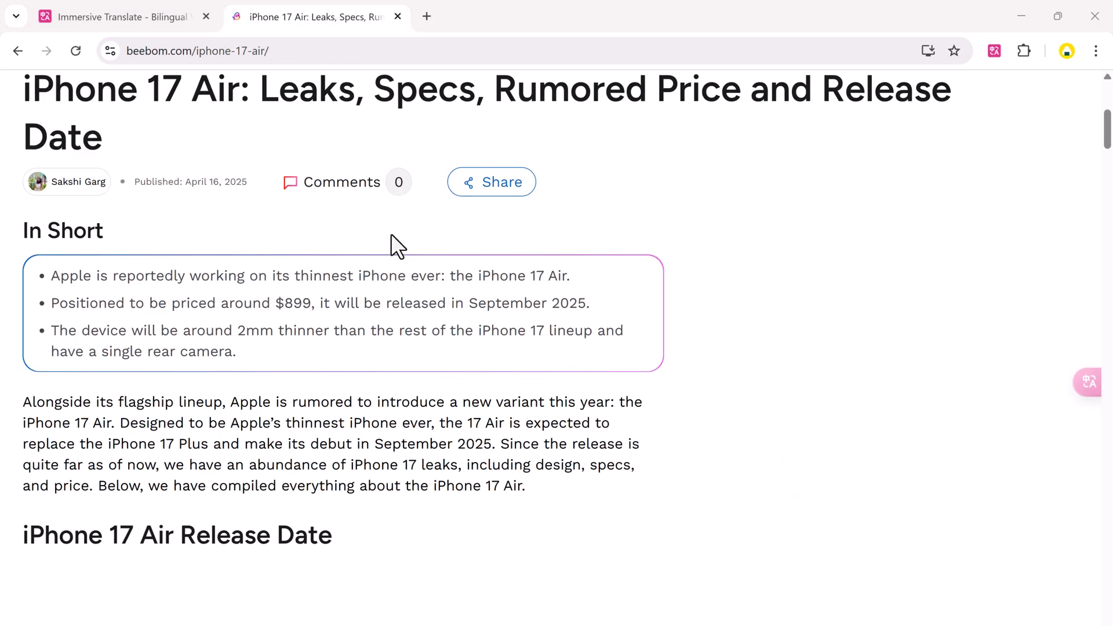
scroll(391, 234, "down", 4)
scroll(390, 234, "up", 4)
Step: Translate the Beebom iPhone 17 Air article into Russian and scroll through it
left_click(995, 51)
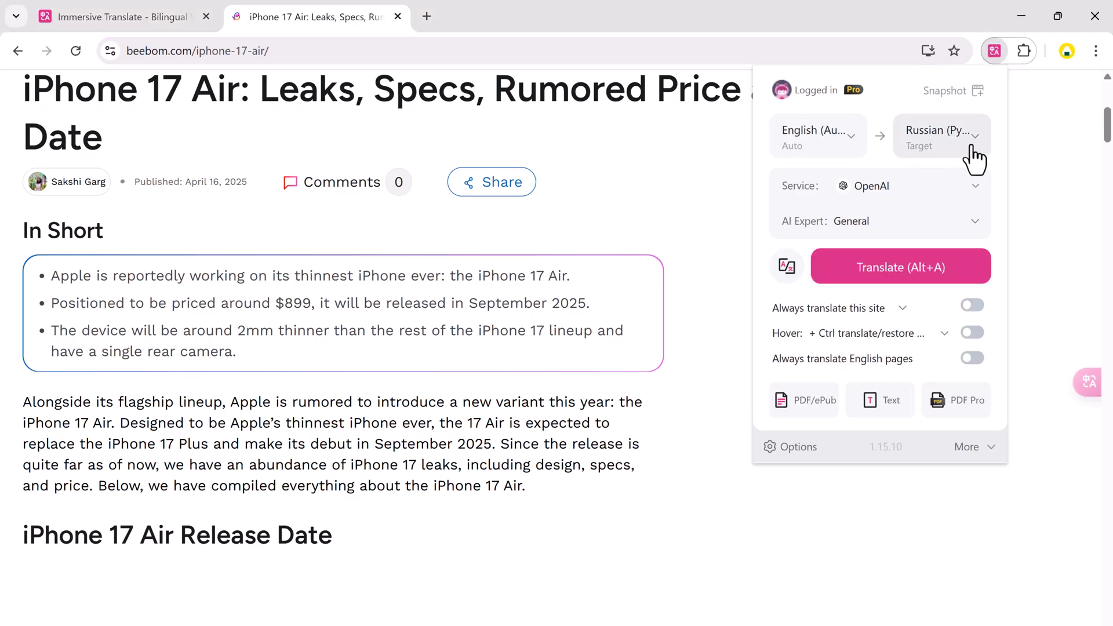
left_click(928, 275)
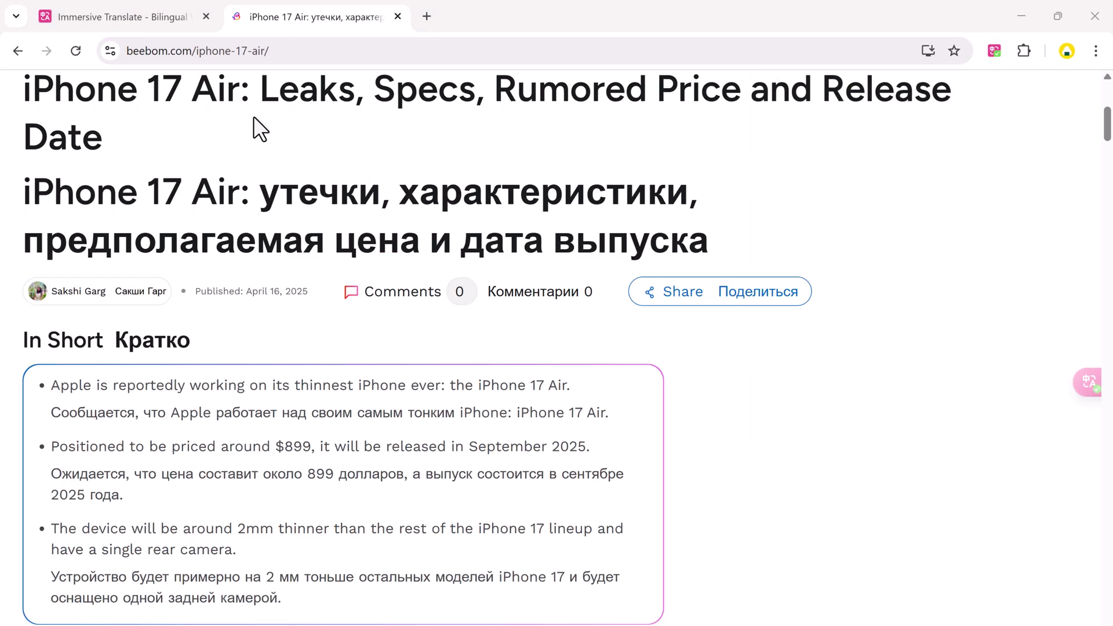
scroll(251, 313, "down", 6)
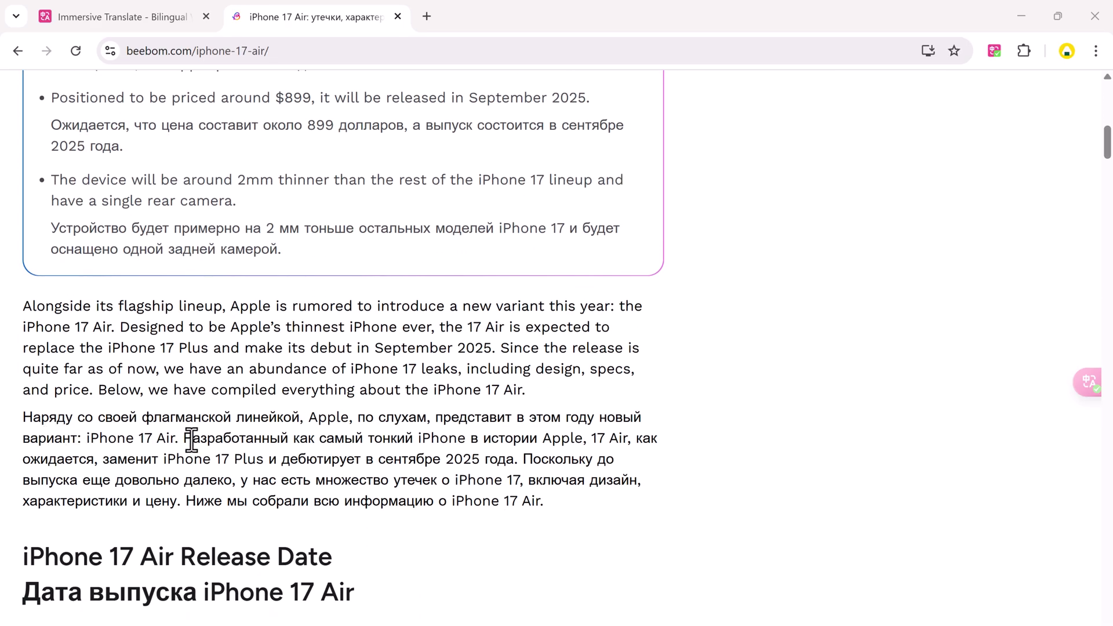
scroll(481, 465, "down", 10)
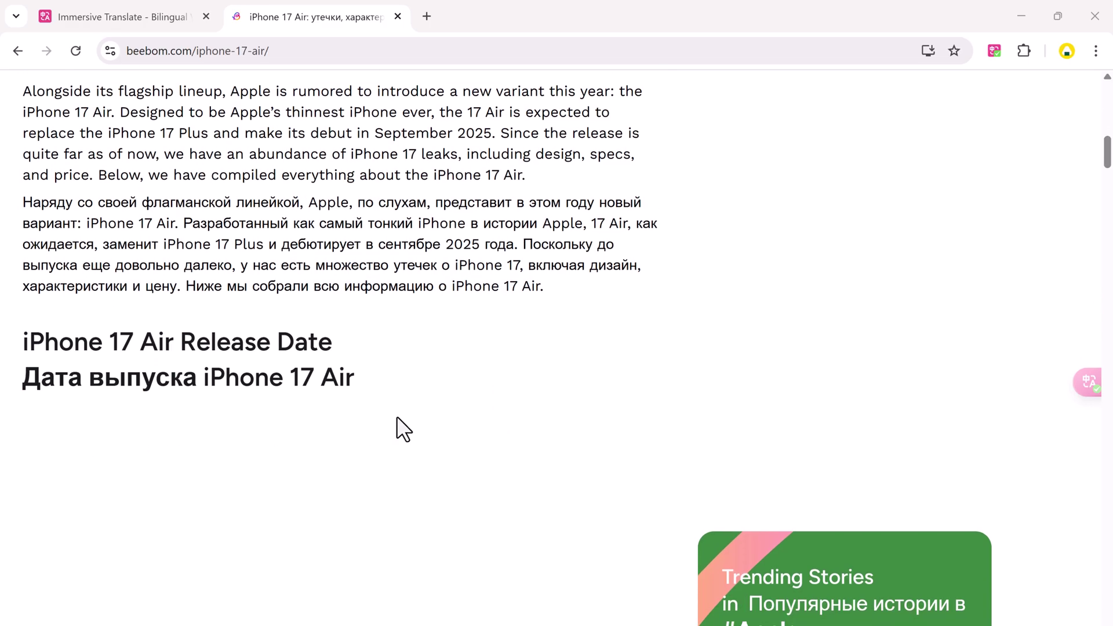
scroll(353, 392, "down", 1)
scroll(241, 406, "down", 6)
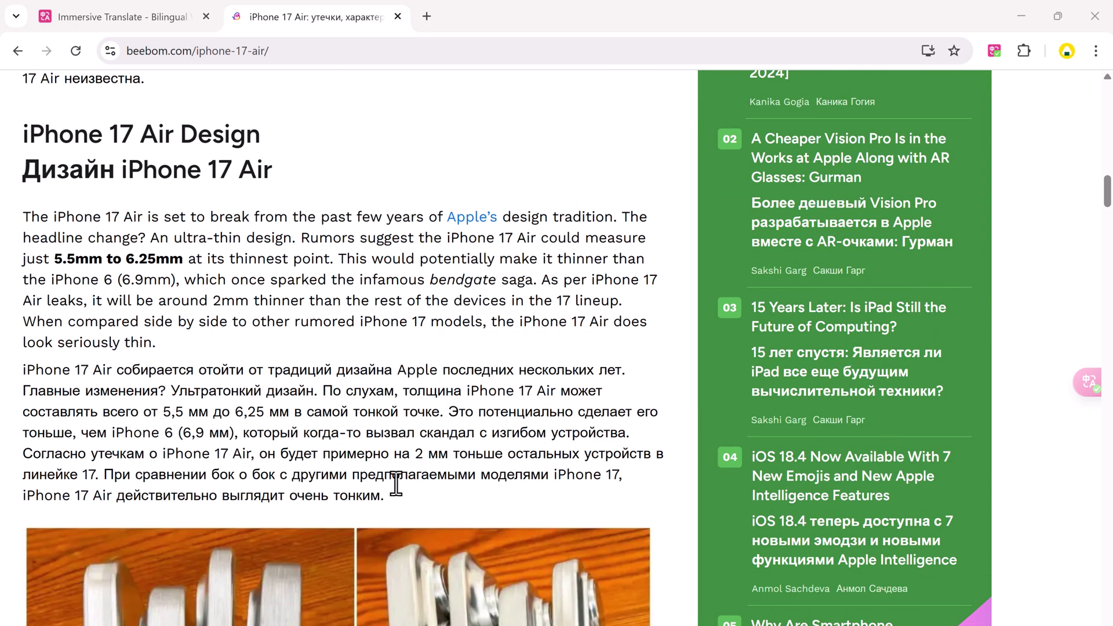
scroll(1034, 249, "up", 15)
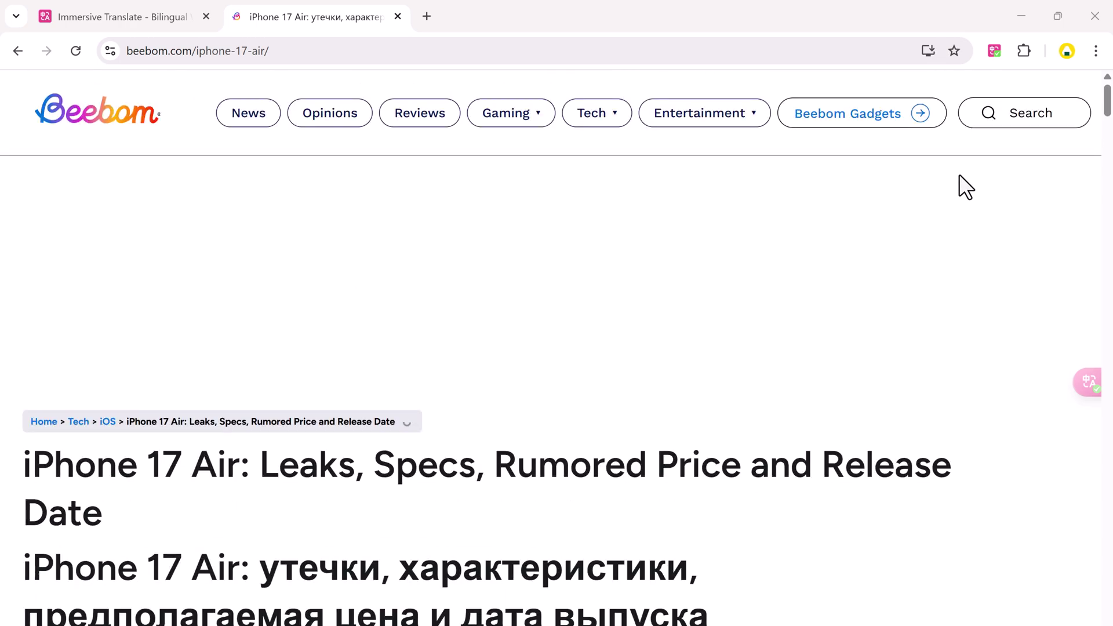
Step: Bring up the Immersive Translate panel showing English-to-Russian via OpenAI and file-translation options
left_click(994, 51)
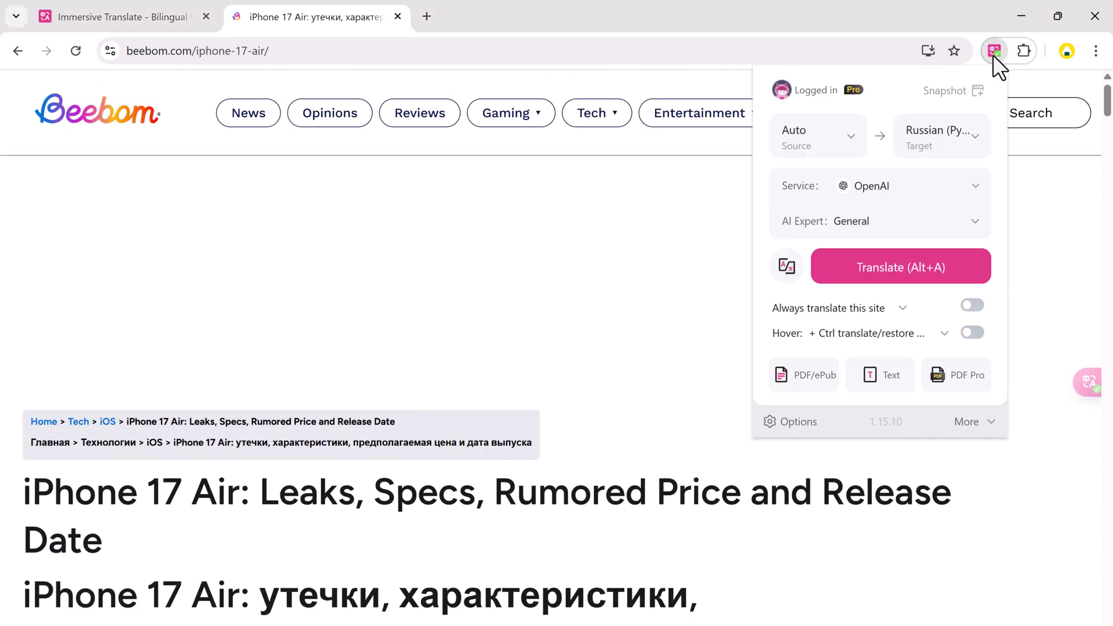
scroll(628, 319, "down", 6)
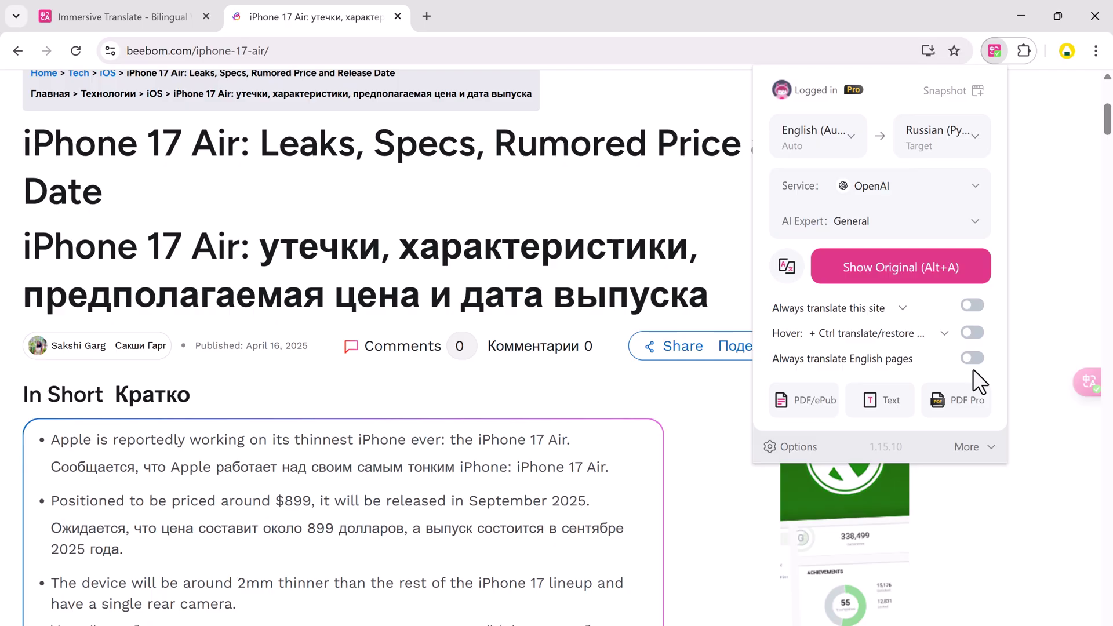
Step: Translate the local file Wegic AI.docx bilingually through PDF/ePub file translation
left_click(813, 404)
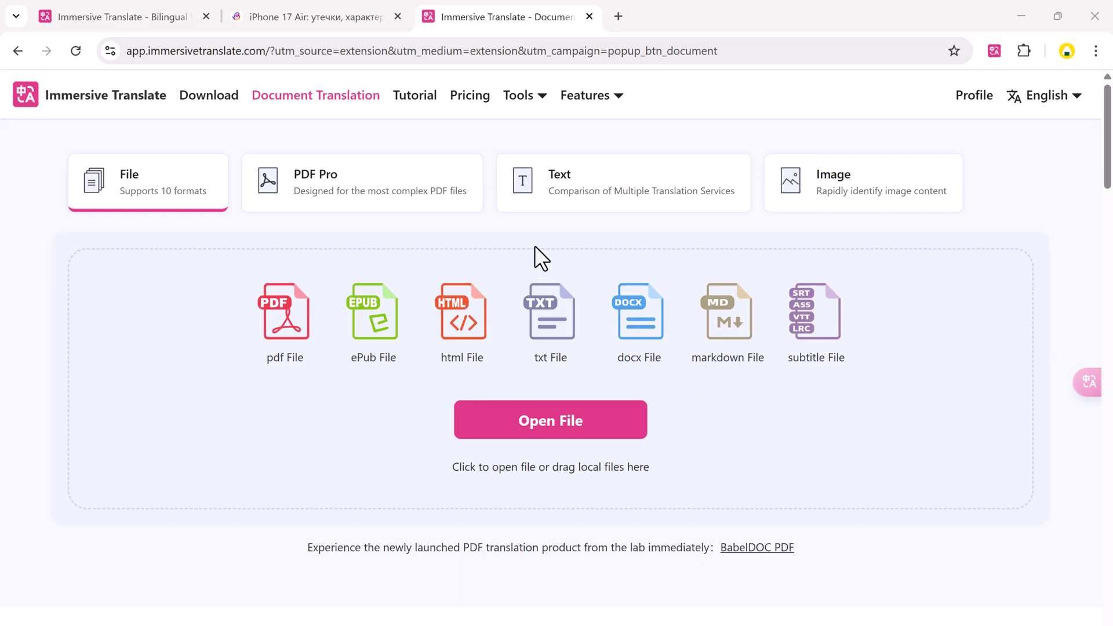
left_click(566, 435)
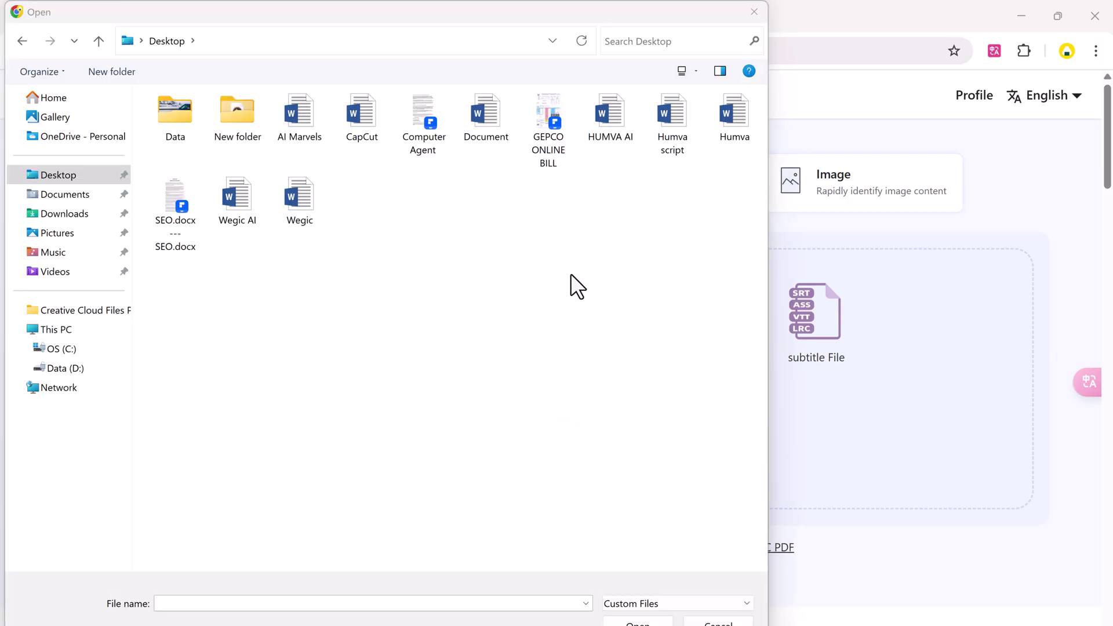
double_click(255, 222)
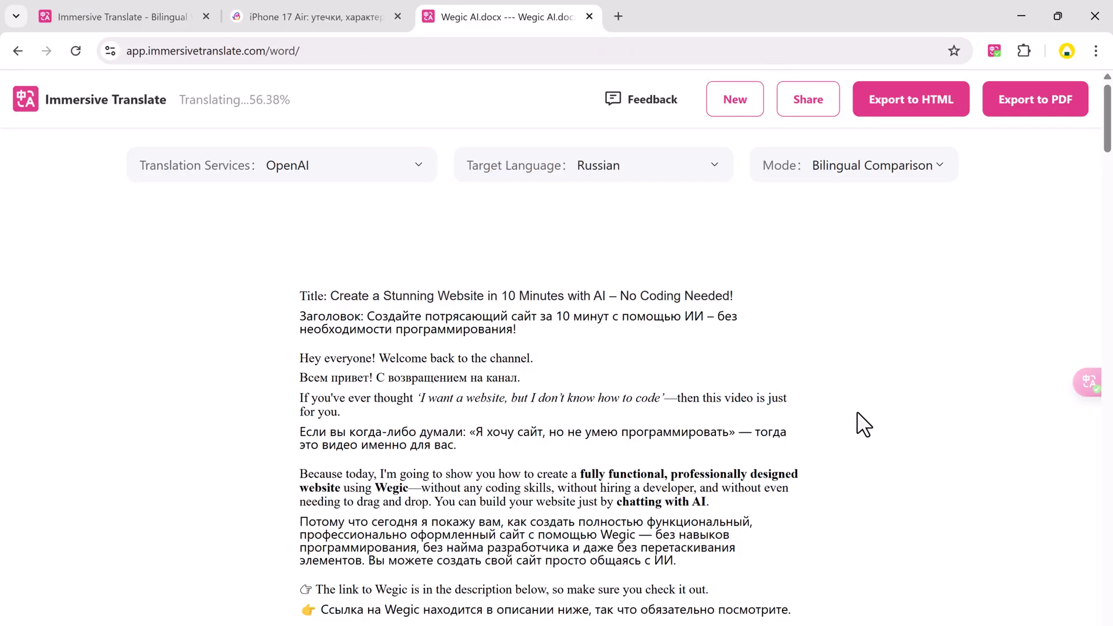
scroll(800, 385, "down", 2)
scroll(805, 382, "down", 1)
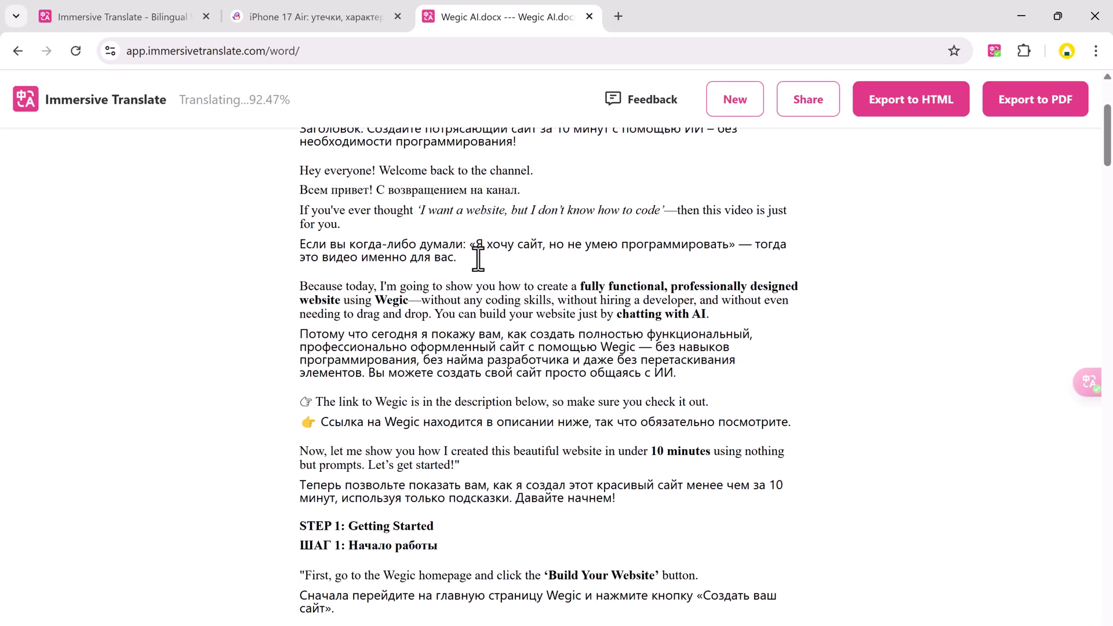
scroll(470, 422, "down", 15)
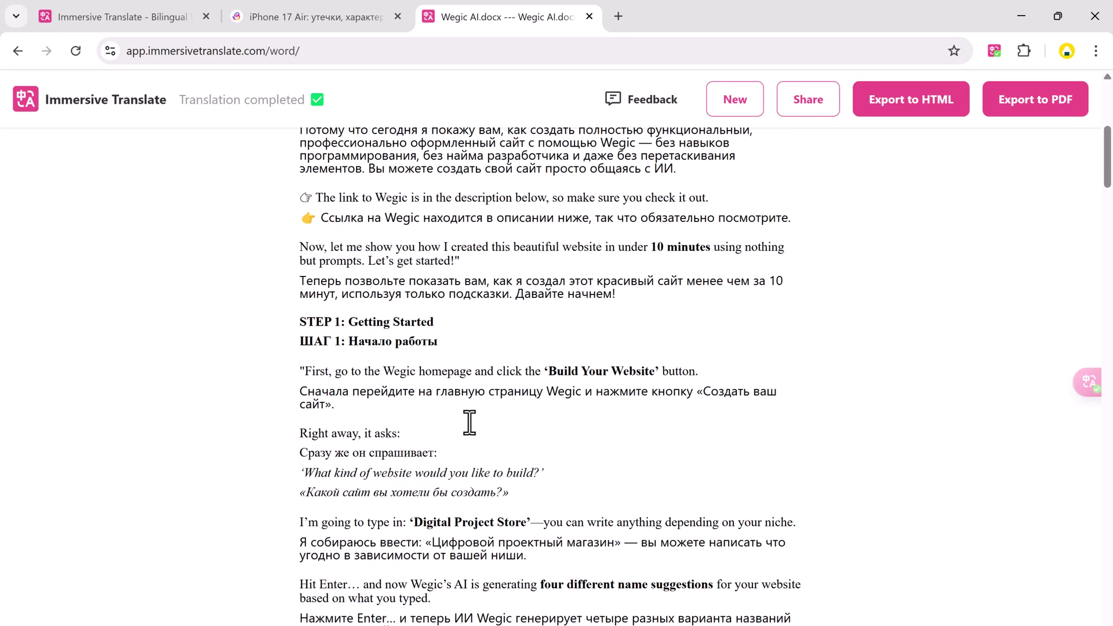
scroll(470, 422, "up", 15)
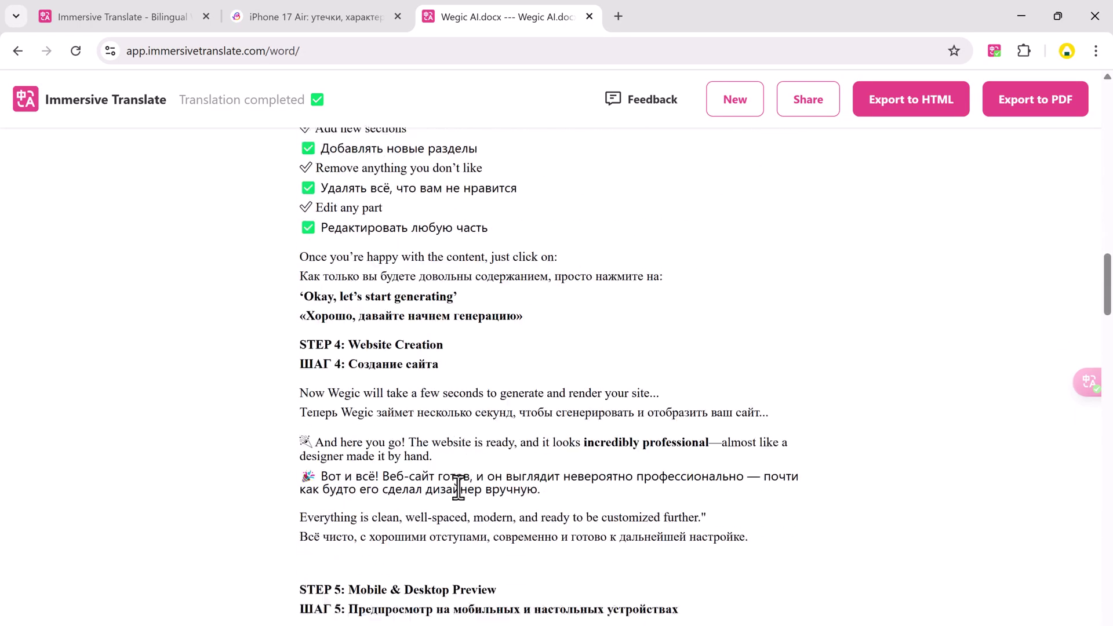
scroll(522, 406, "up", 2)
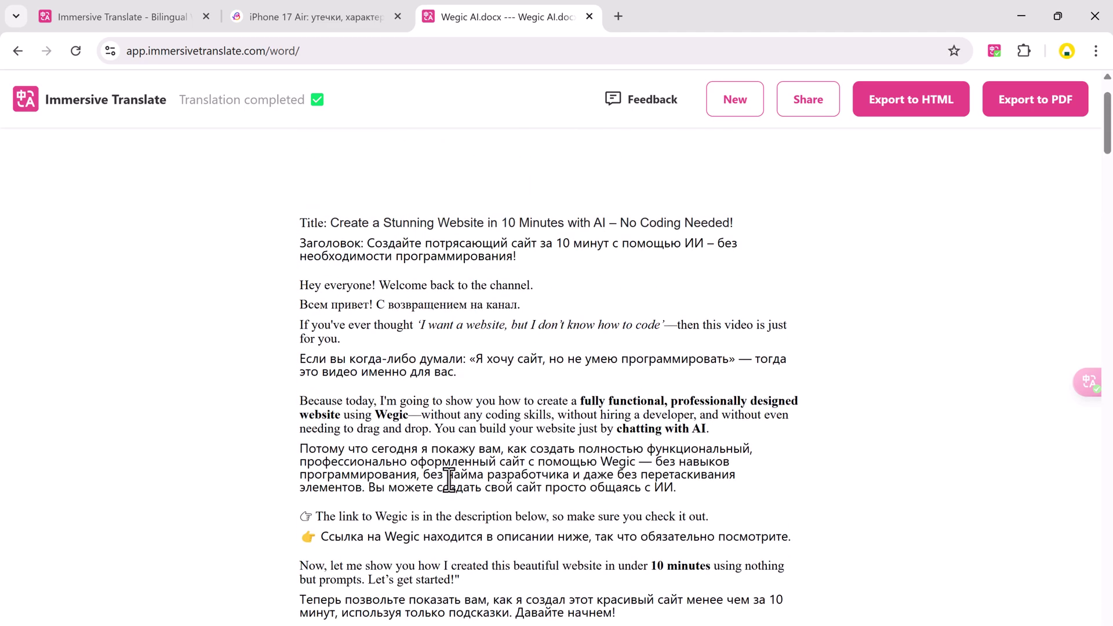
Step: Retranslate Wegic AI.docx with Japanese as the target language
left_click(625, 173)
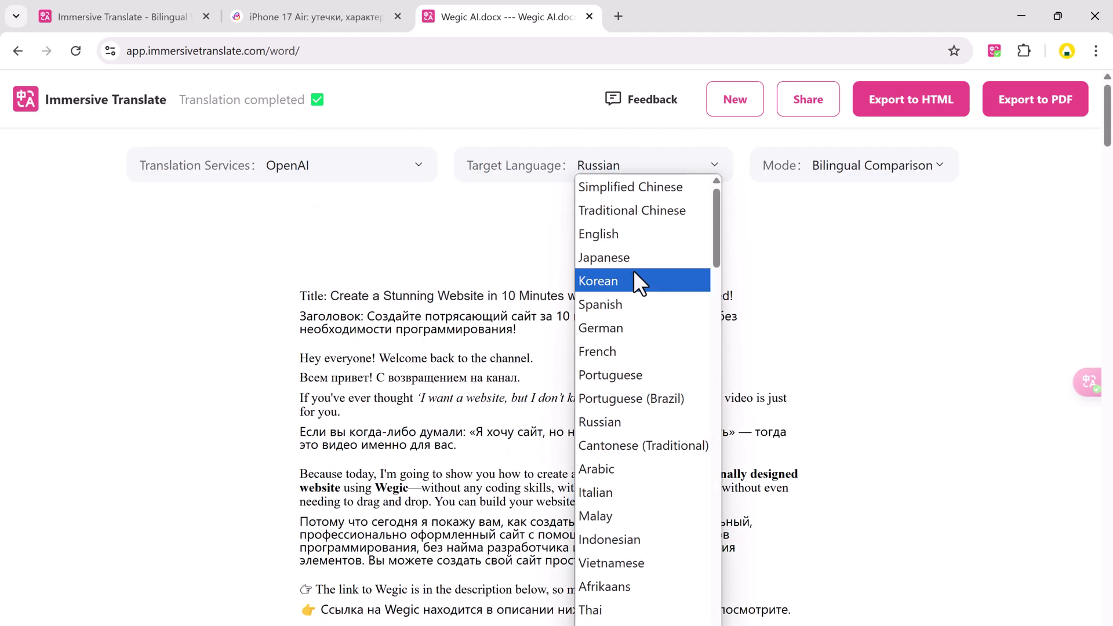
left_click(628, 257)
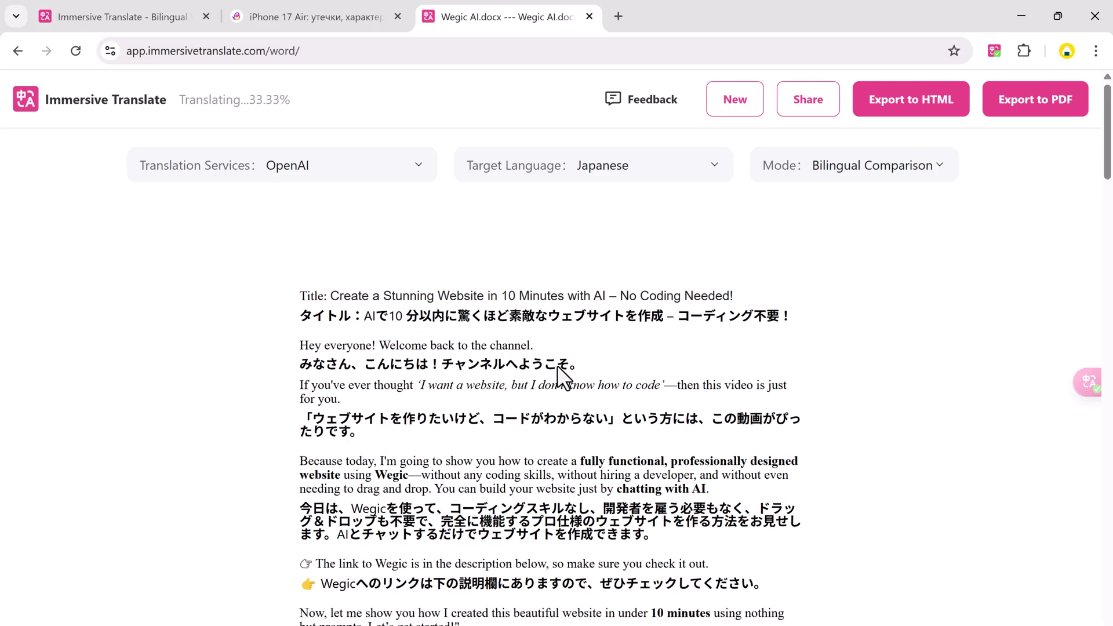
scroll(560, 406, "down", 3)
scroll(555, 414, "down", 12)
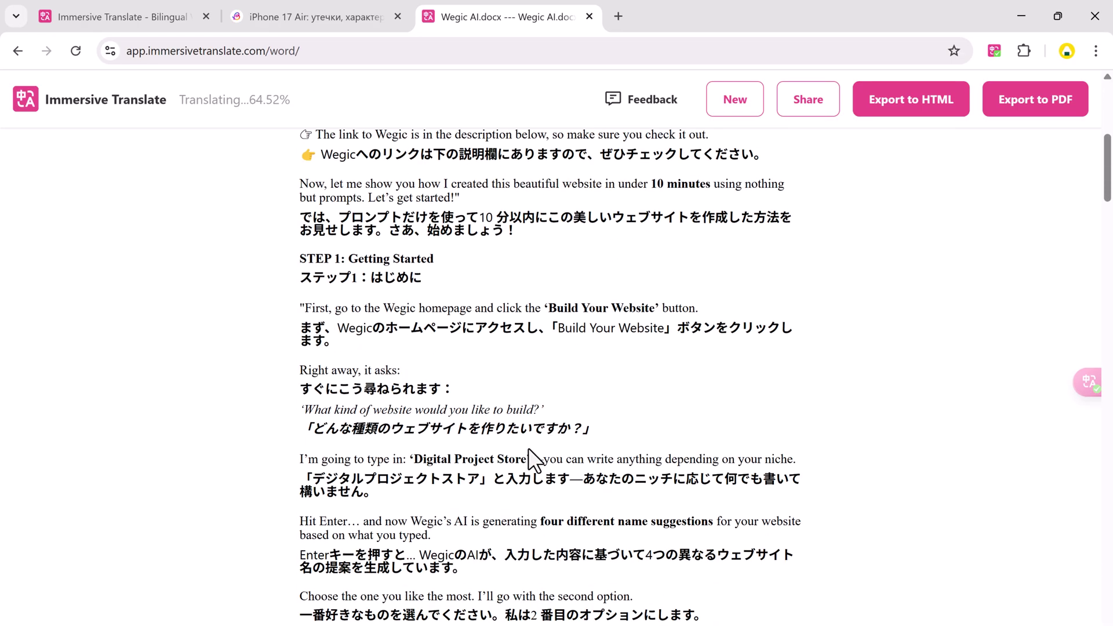
scroll(528, 448, "down", 10)
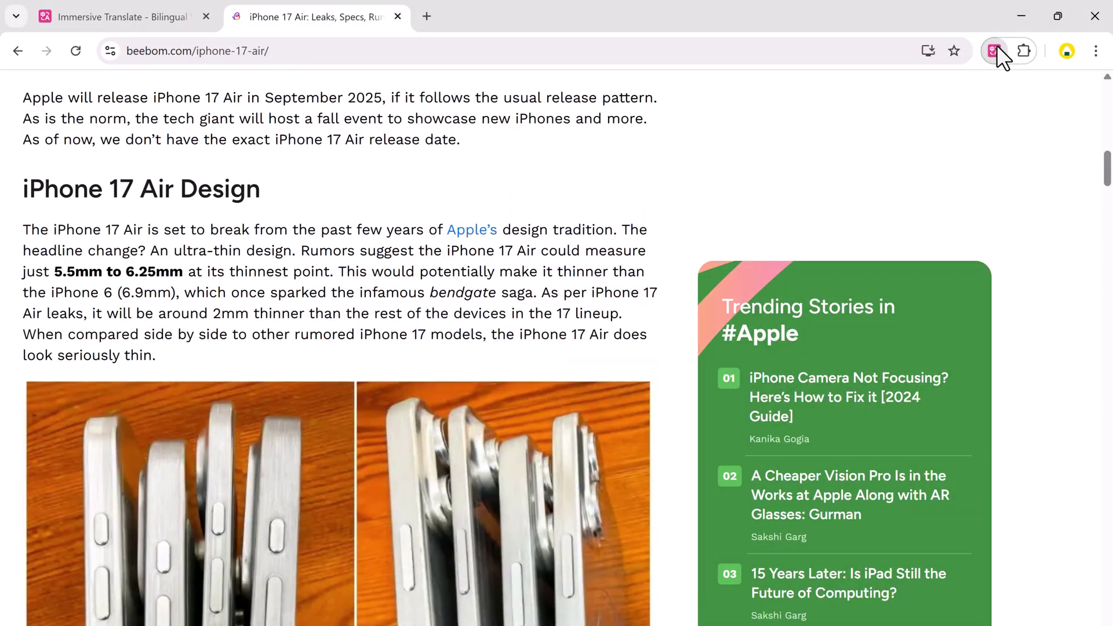
Step: Turn on hover-paragraph translation and set it to translate immediately
left_click(995, 50)
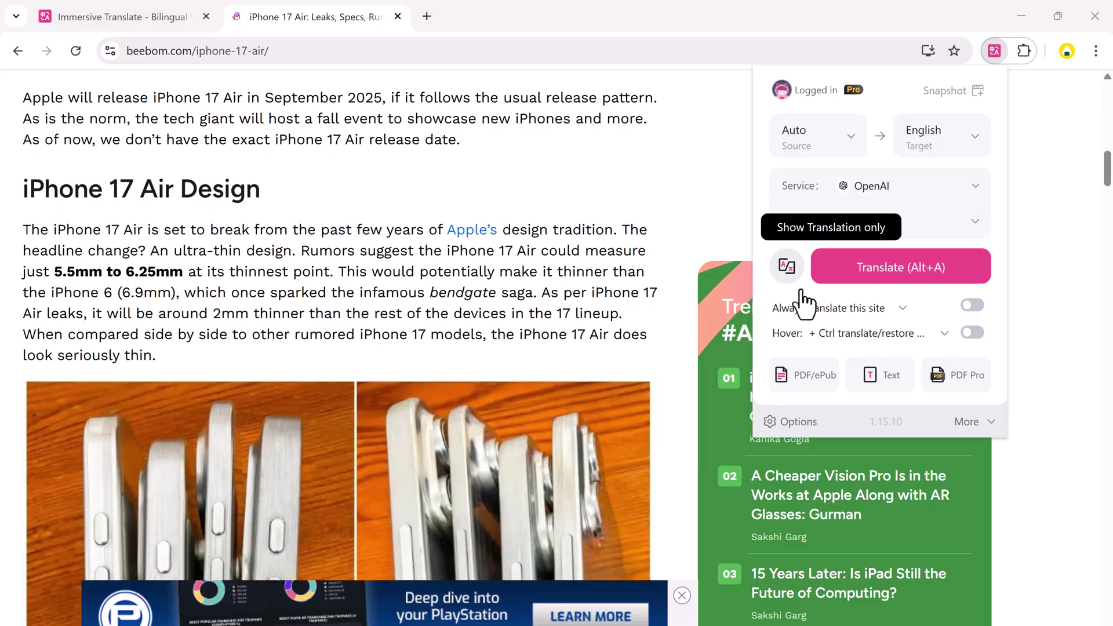
left_click(974, 333)
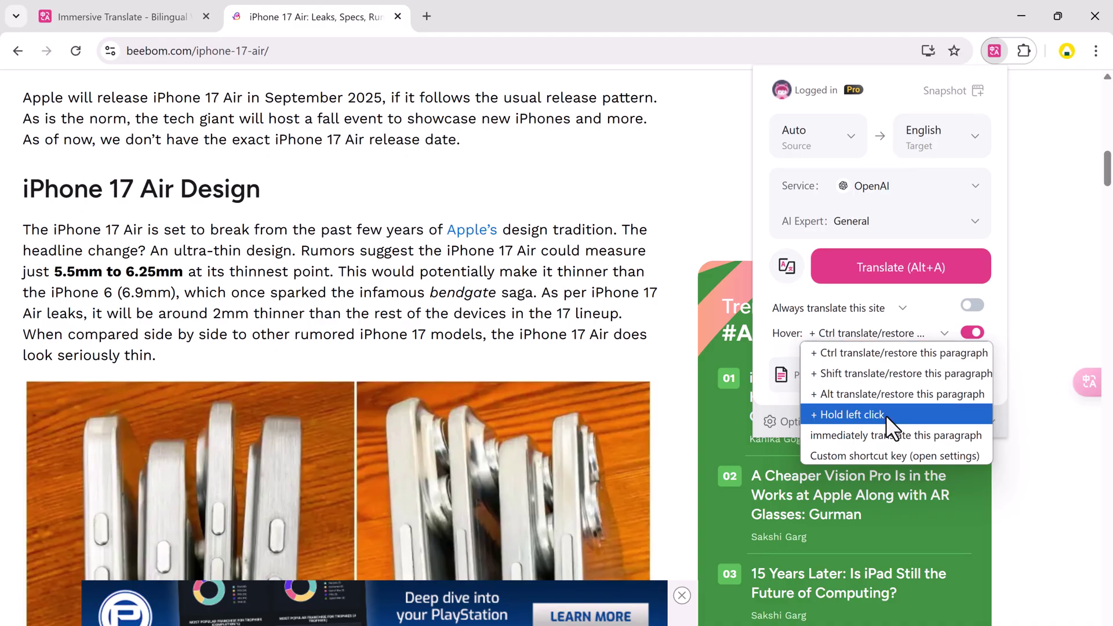
left_click(905, 437)
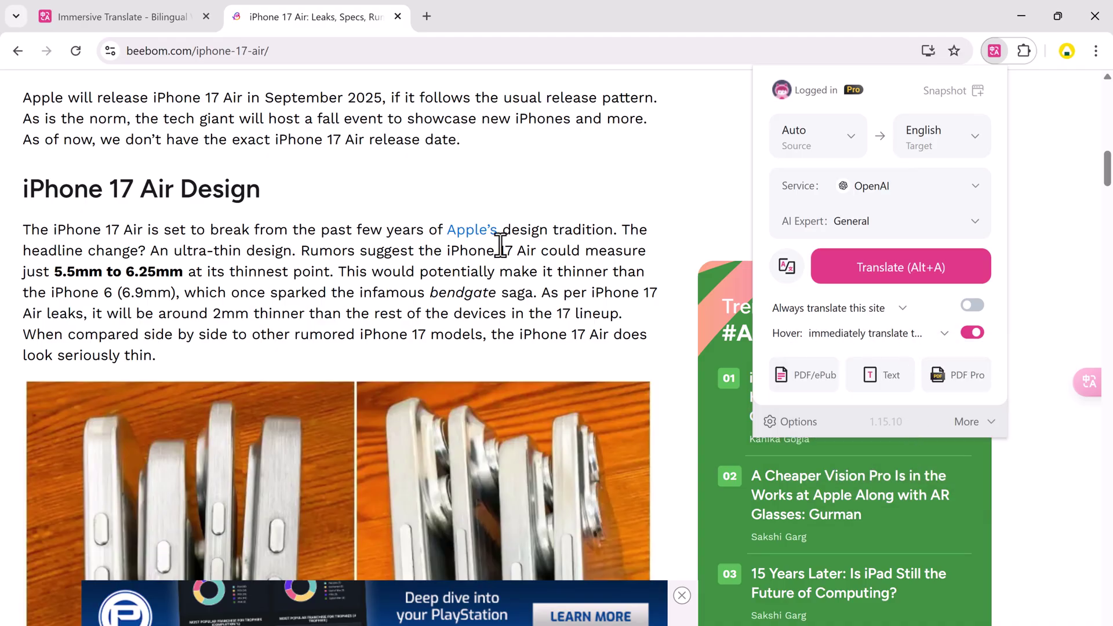
Step: Set the target language to Russian and translate the article, scrolling through it
left_click(974, 149)
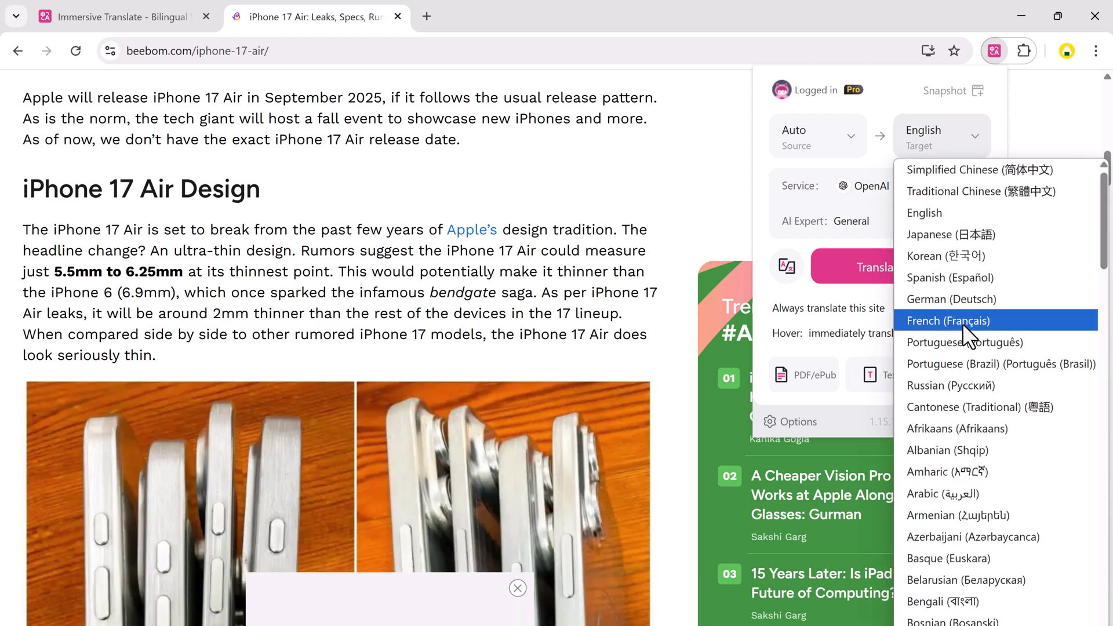
left_click(960, 386)
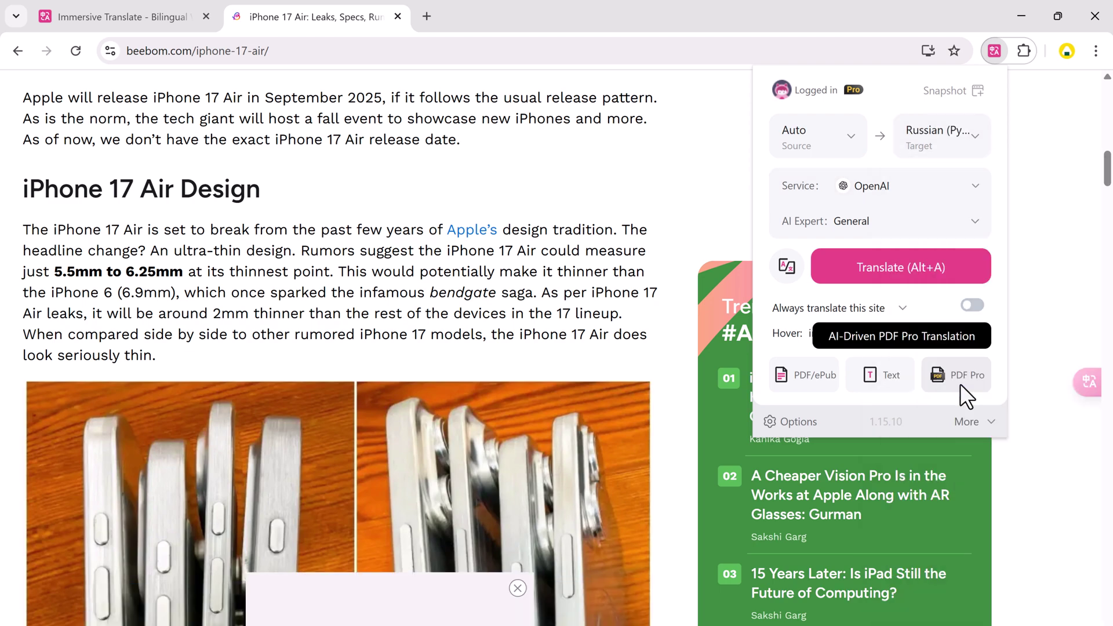
left_click(936, 259)
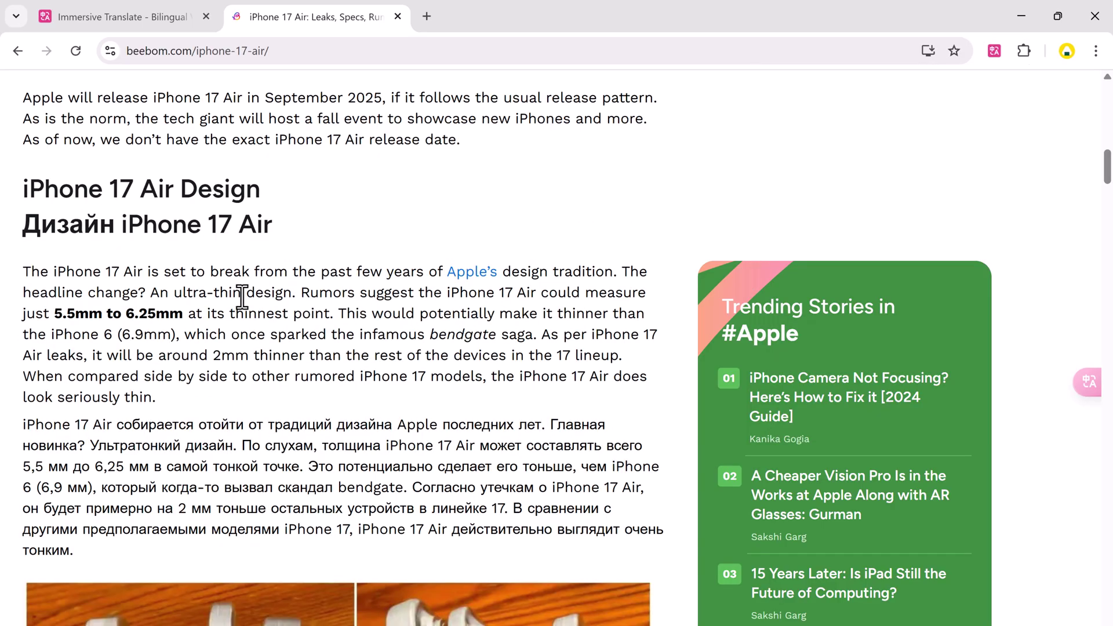
scroll(243, 297, "down", 10)
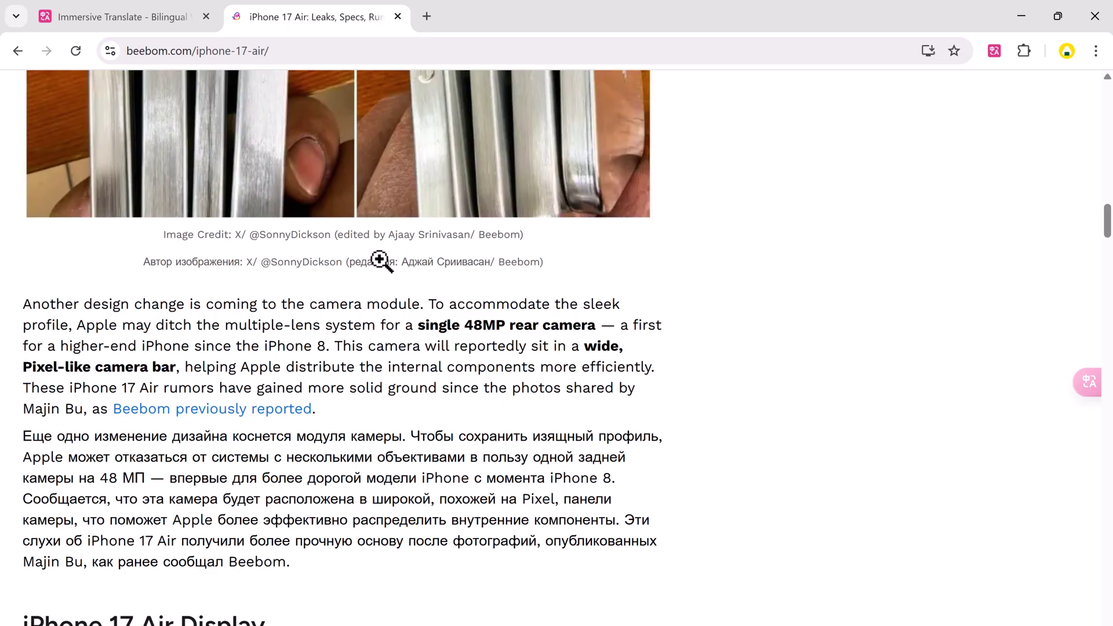
scroll(541, 340, "up", 20)
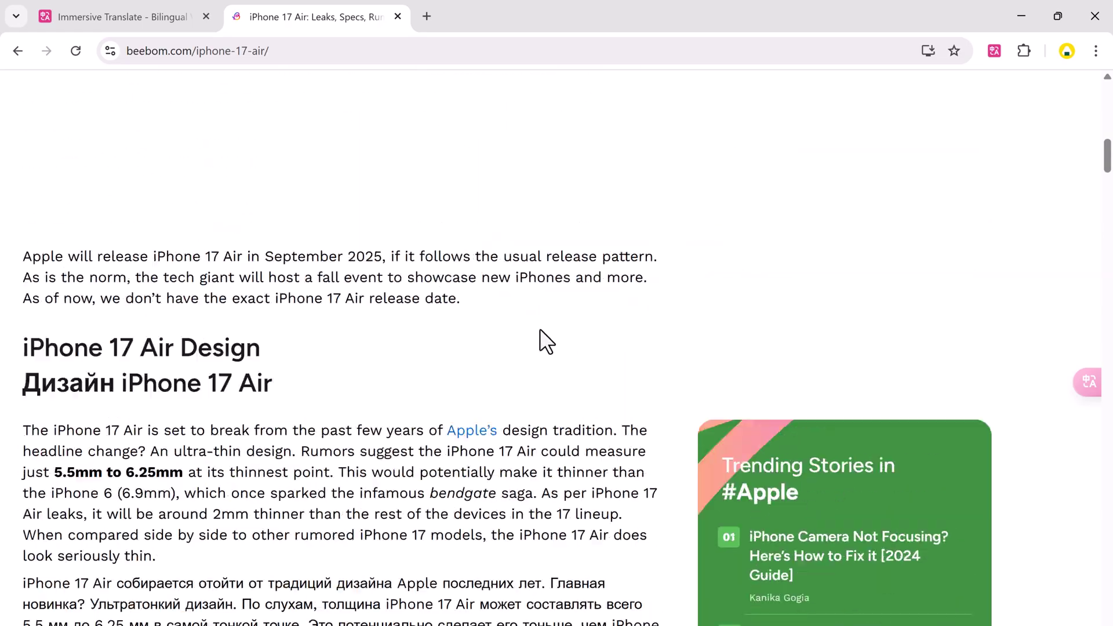
Step: Enable 'Use immersive translate to translate YouTube subtitles' in the Video Subtitles options
scroll(542, 341, "down", 2)
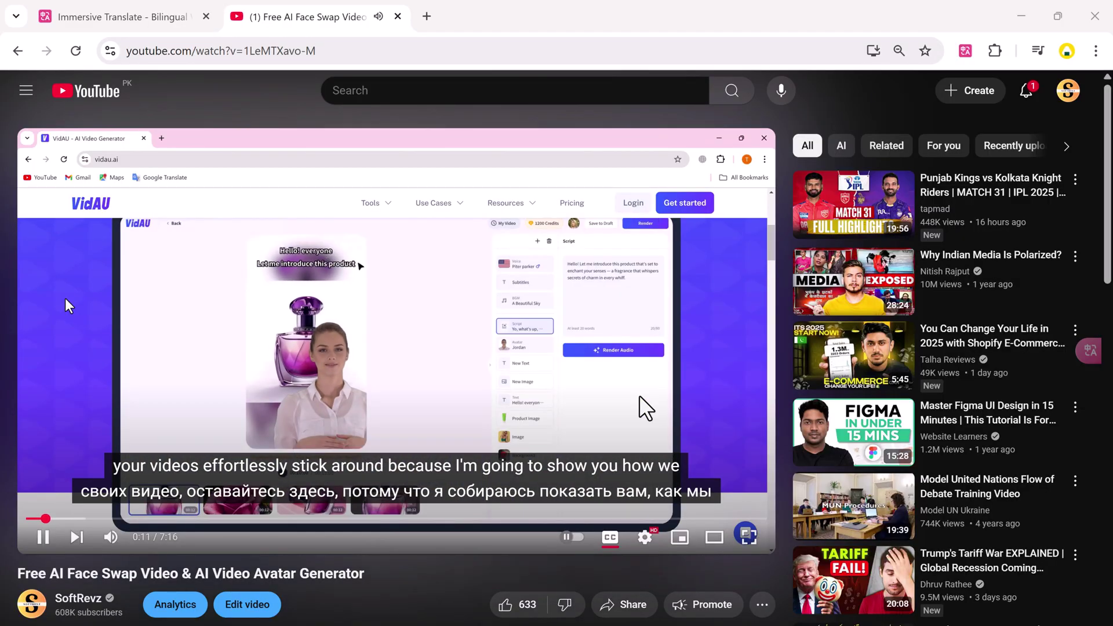
left_click(965, 50)
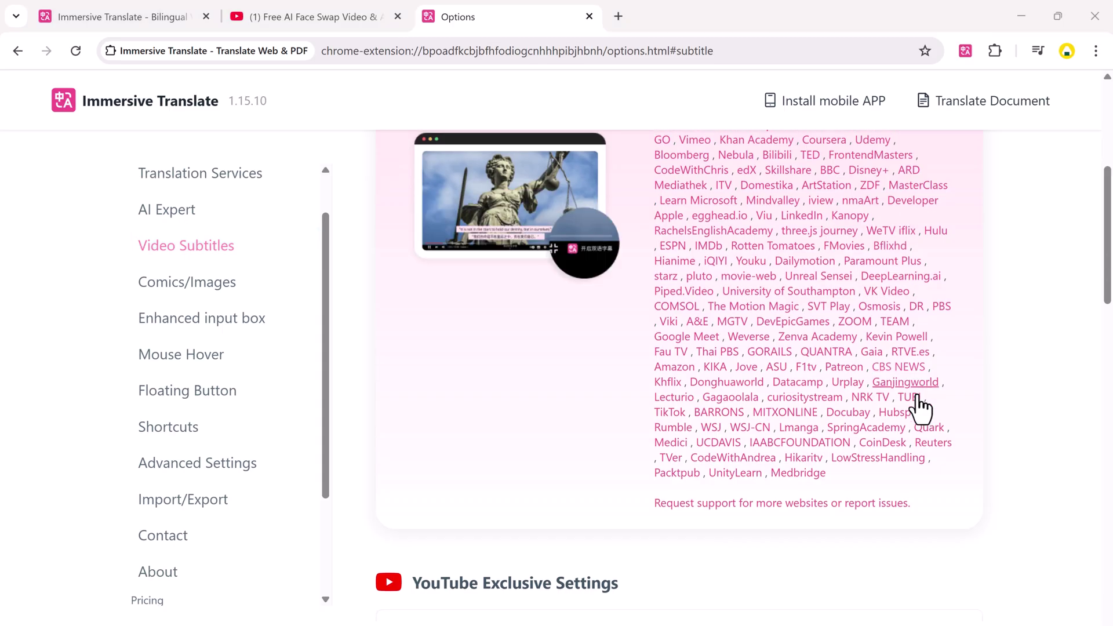
scroll(920, 410, "down", 6)
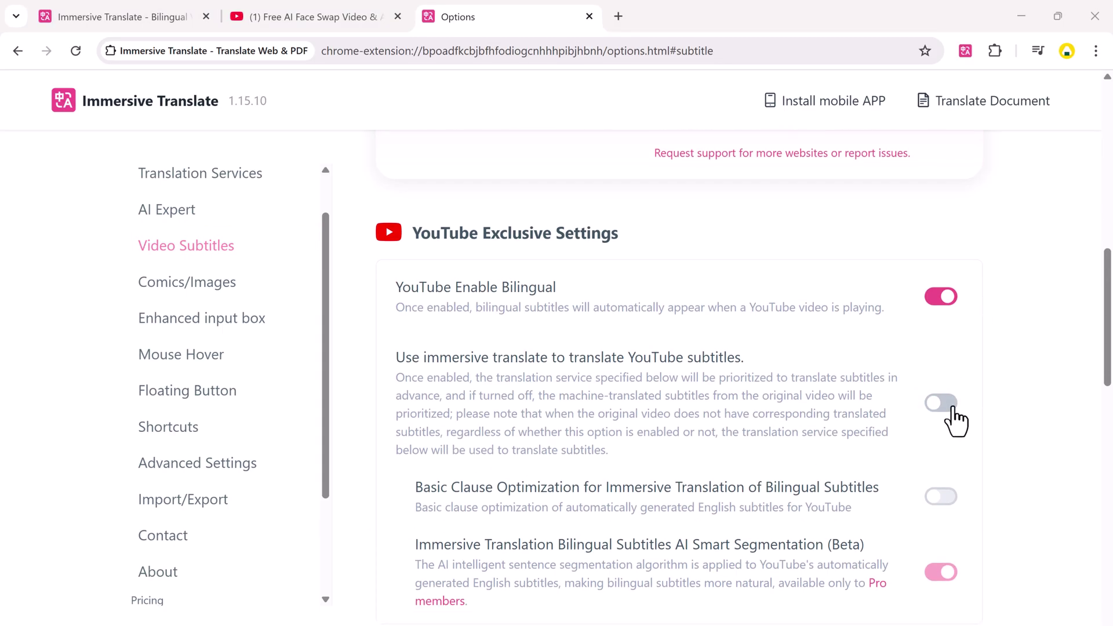
left_click(943, 404)
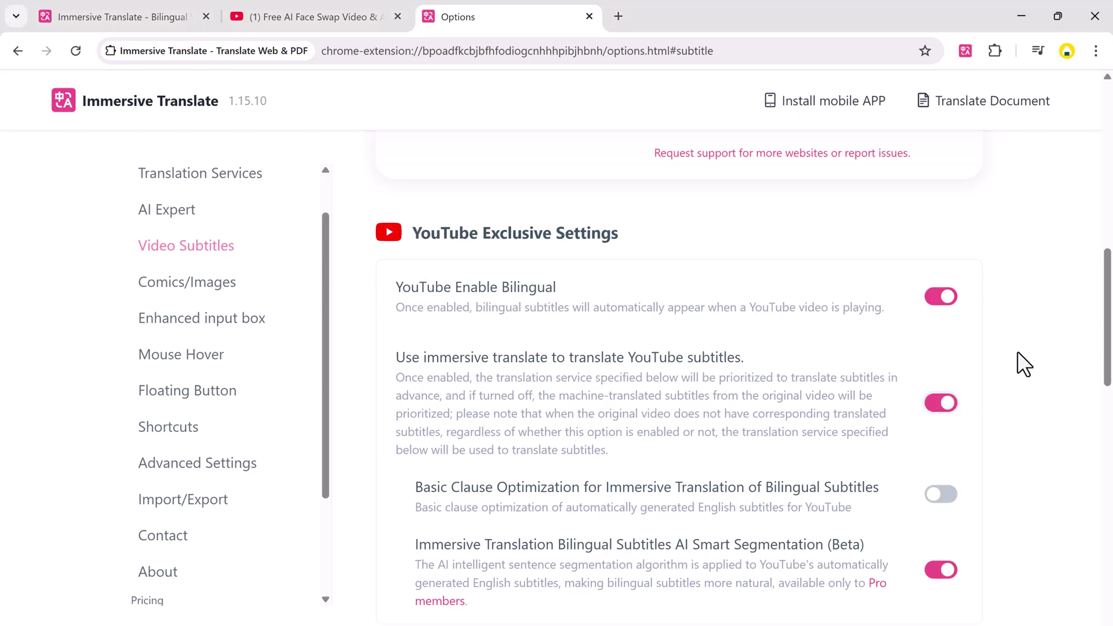
Step: Reload the YouTube face-swap tutorial so it plays with English captions and Russian translations
left_click(307, 15)
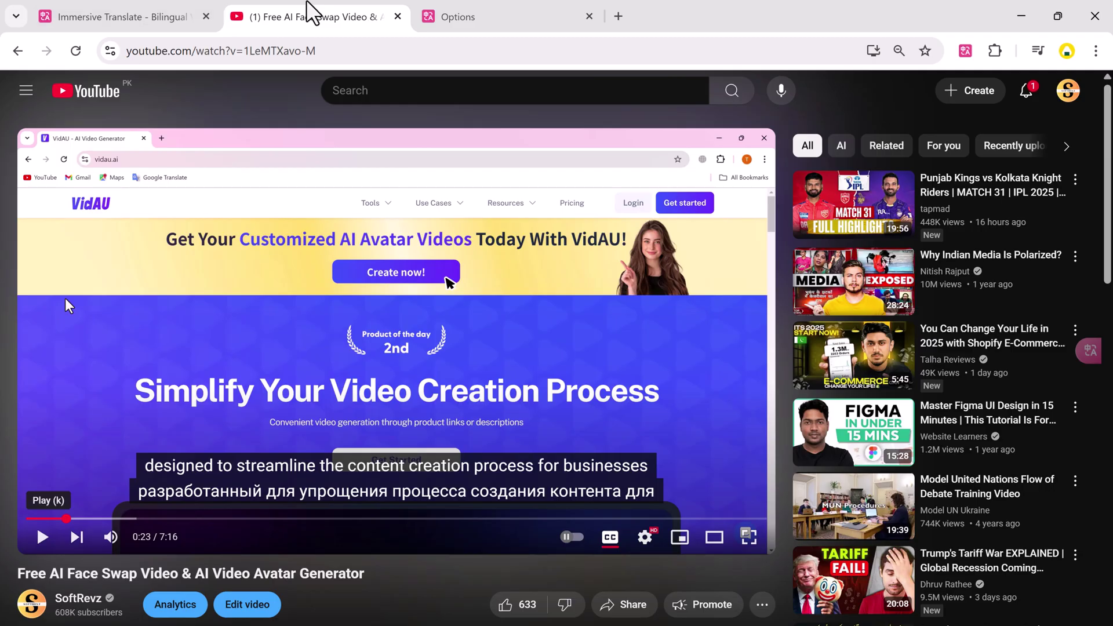
left_click(70, 58)
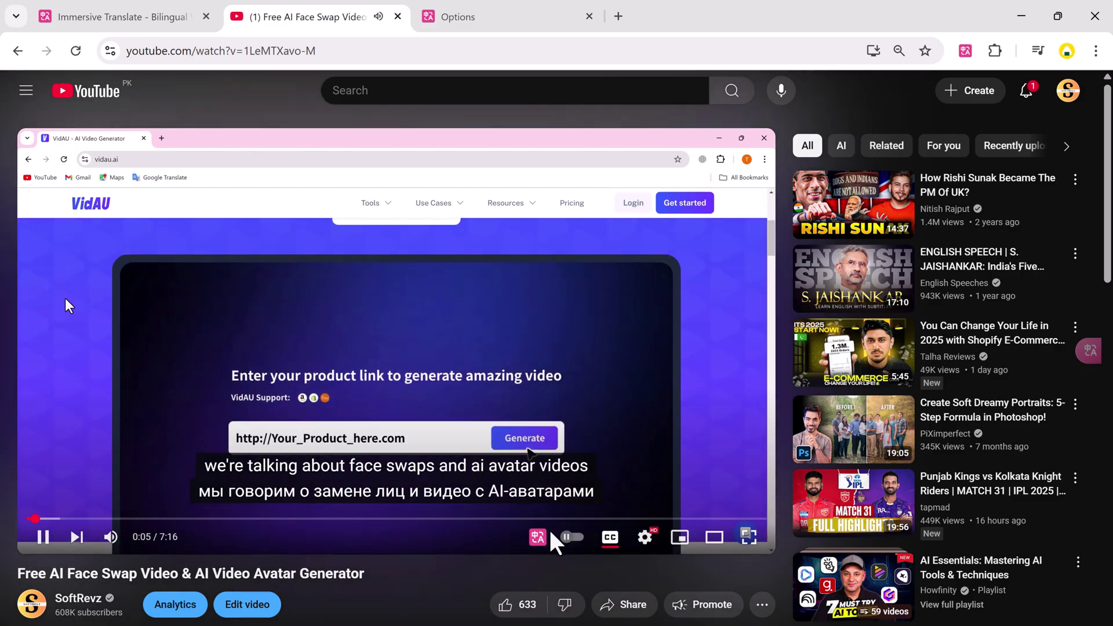
mouse_move(540, 538)
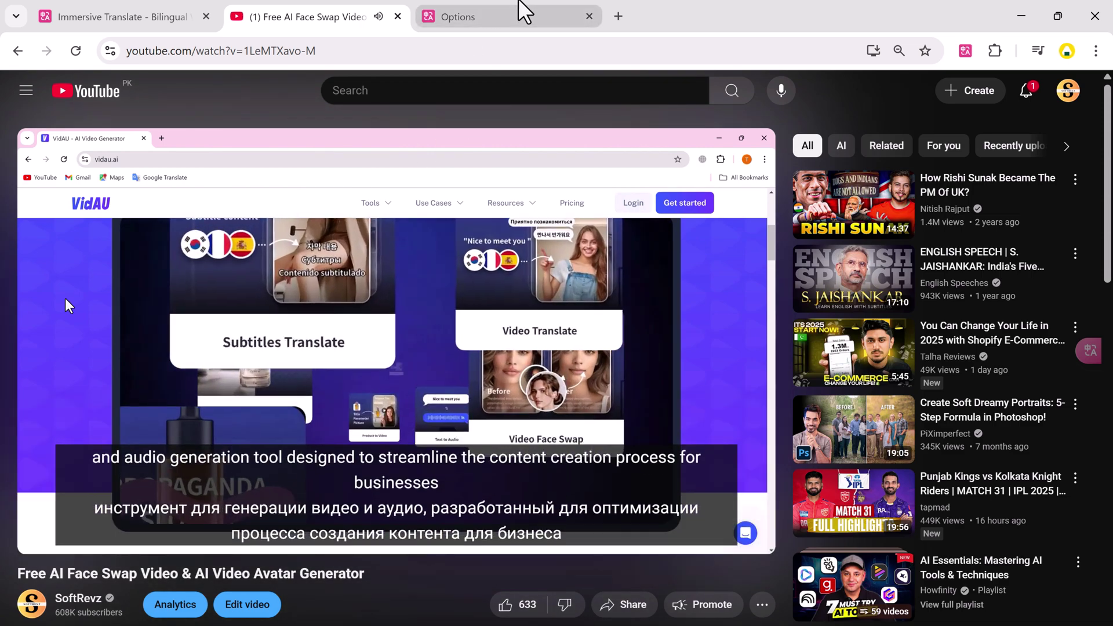
Step: On the settings page, browse the General, Translation Services, AI Expert and Video Subtitles sections
left_click(525, 10)
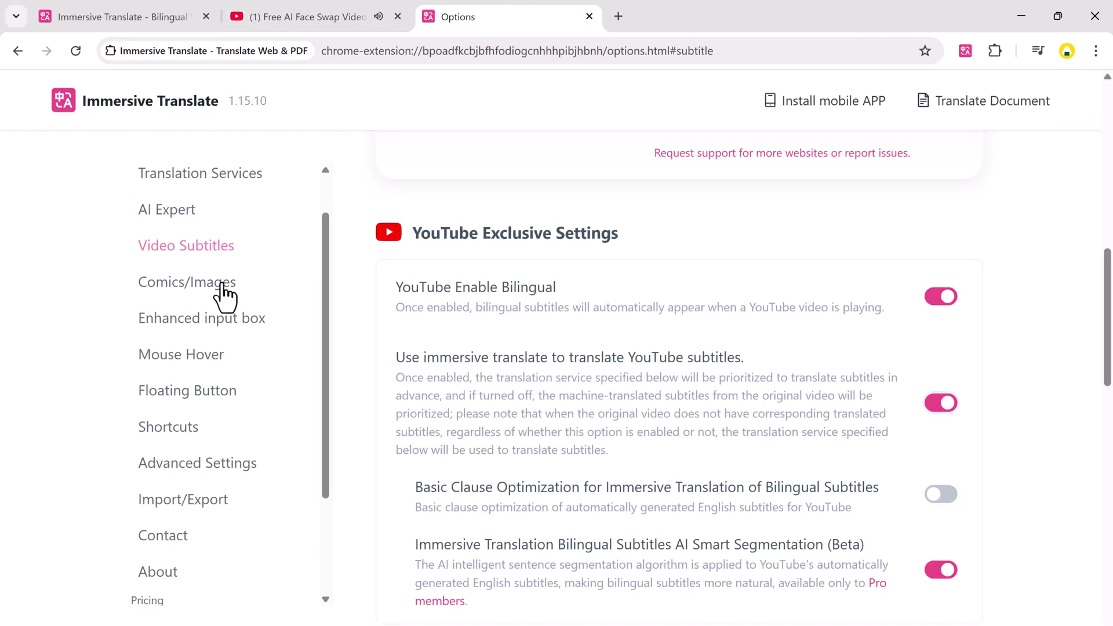
scroll(220, 299, "up", 2)
left_click(207, 200)
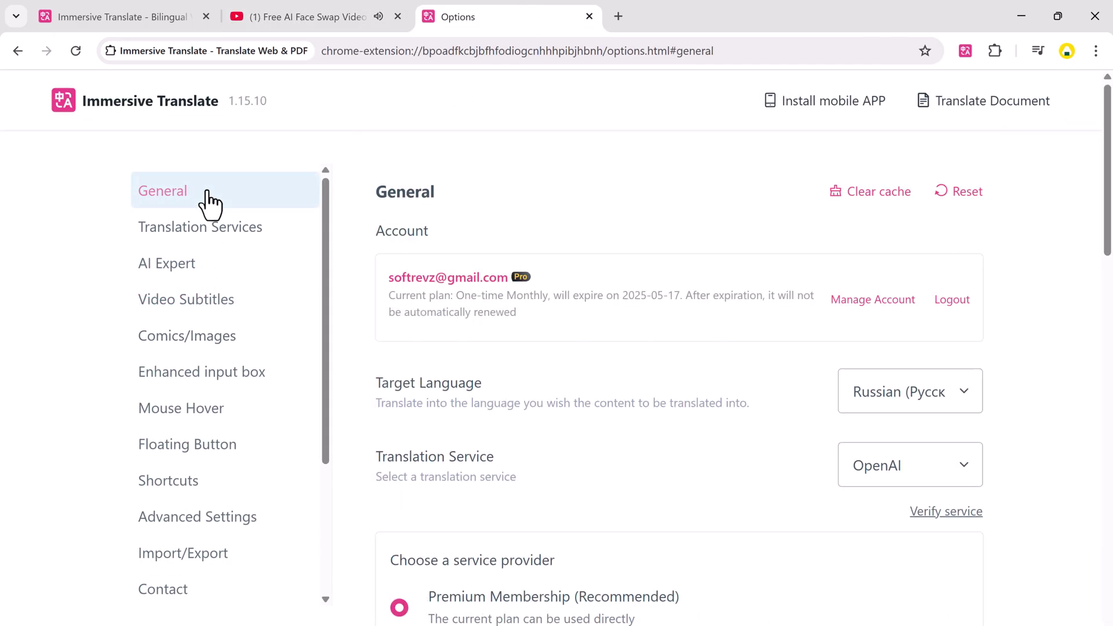
scroll(629, 418, "down", 15)
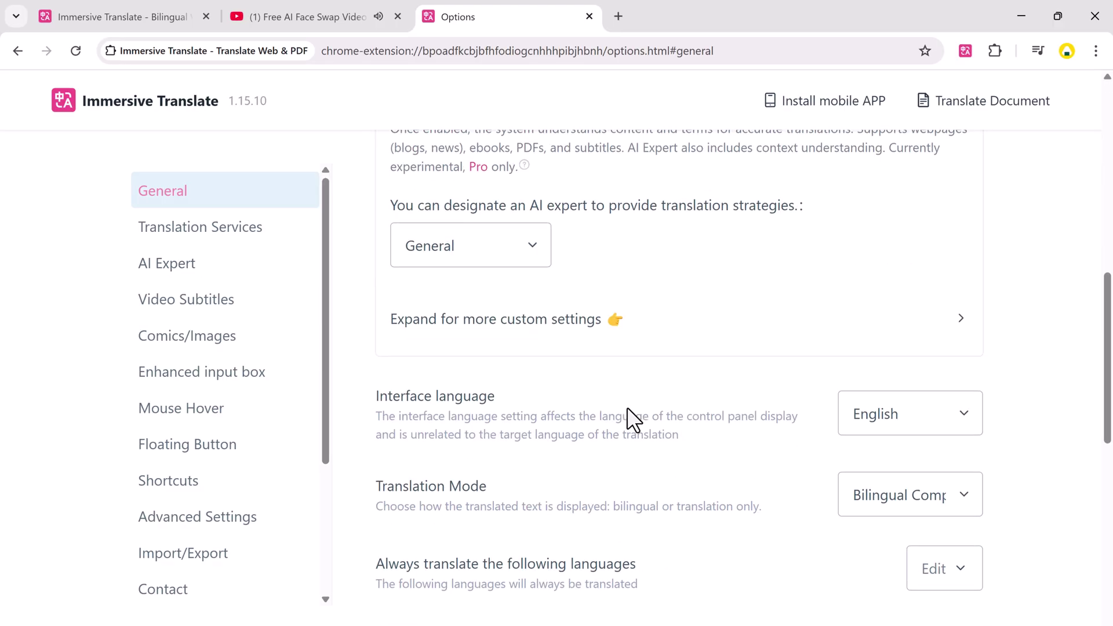
scroll(557, 412, "down", 4)
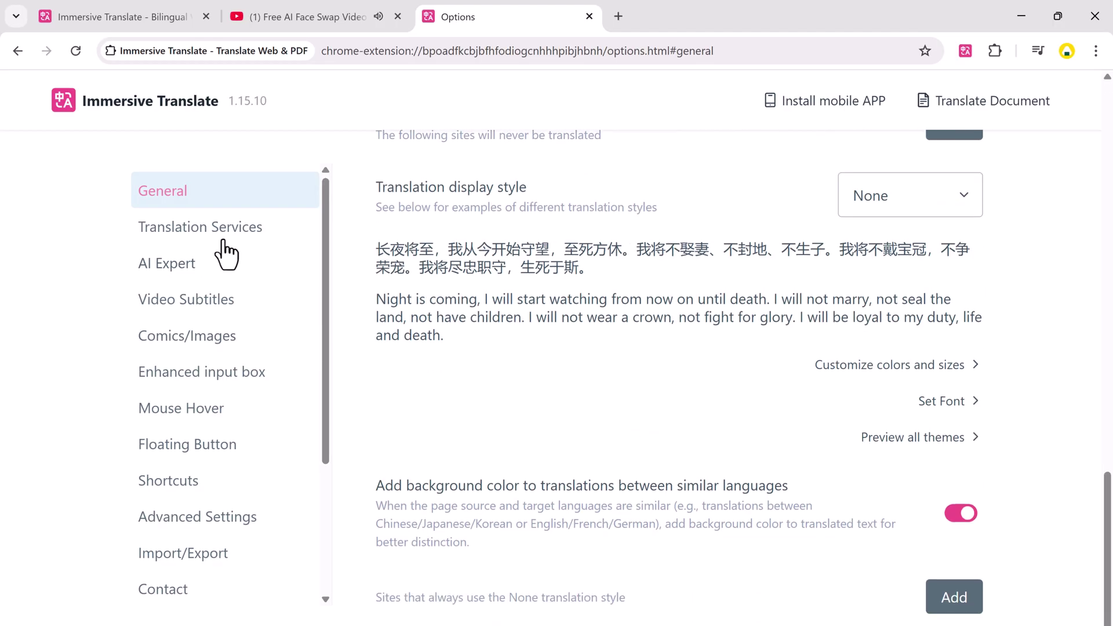
left_click(218, 239)
scroll(539, 367, "down", 20)
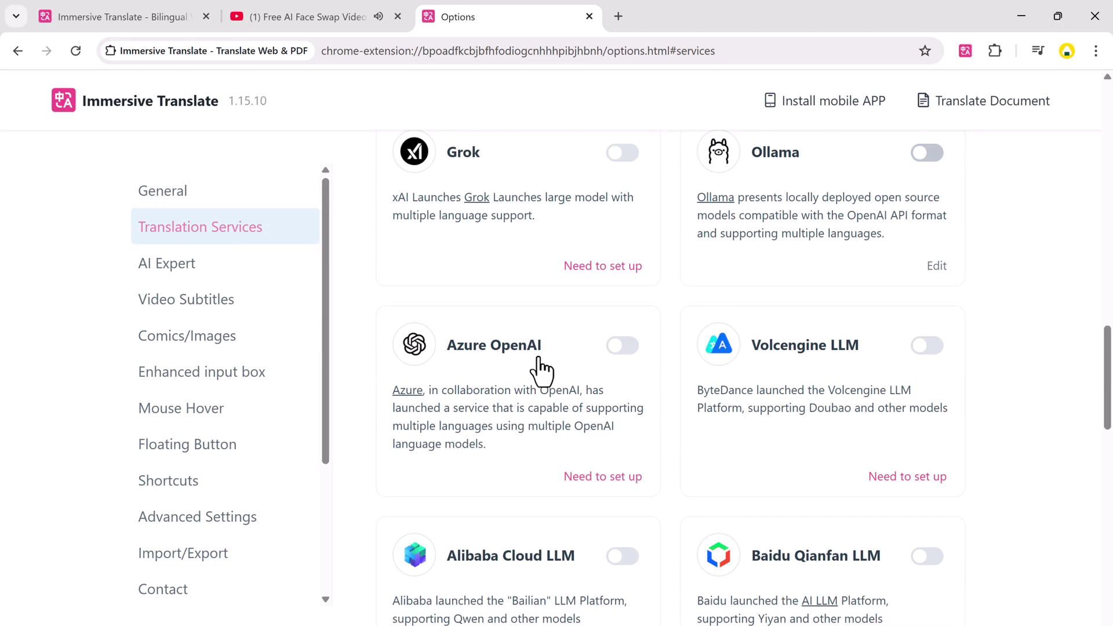
scroll(541, 369, "down", 5)
scroll(539, 373, "down", 3)
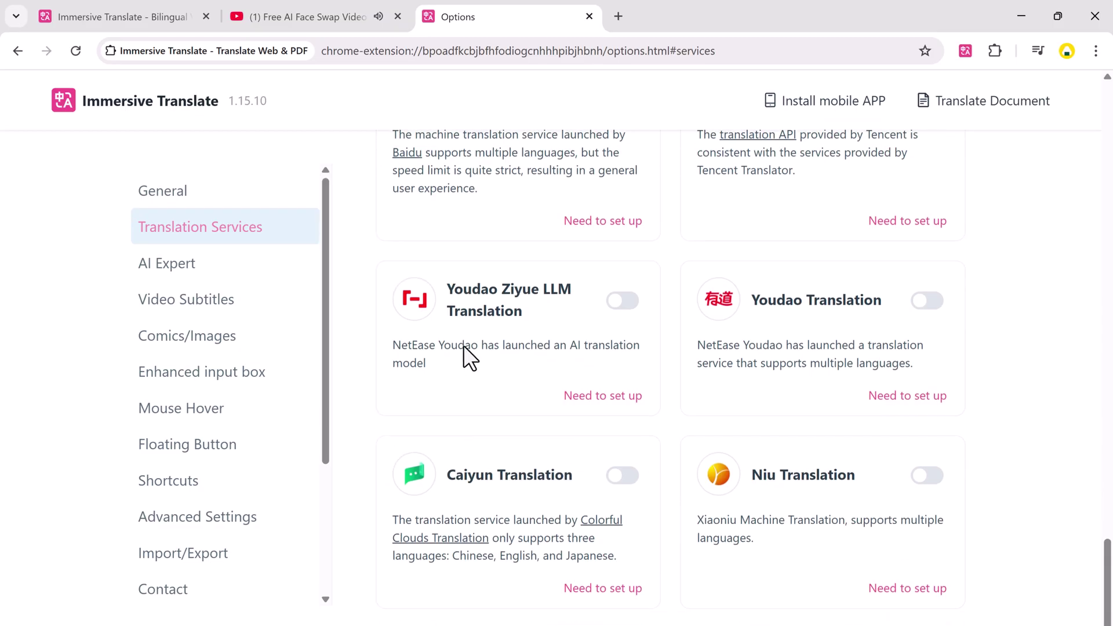
left_click(197, 273)
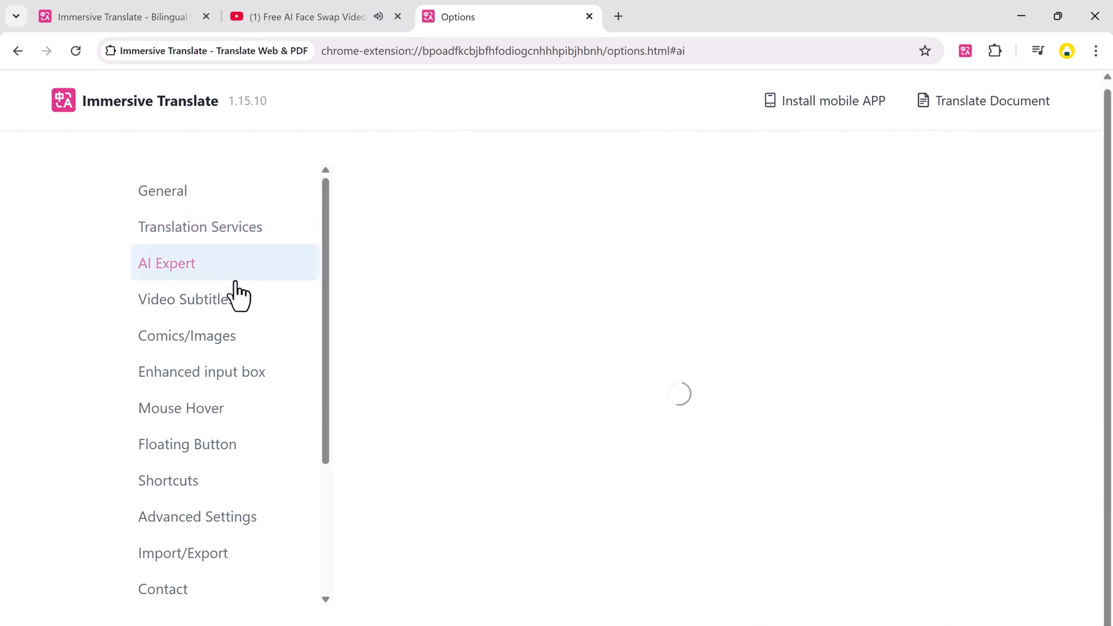
left_click(236, 324)
scroll(478, 423, "down", 15)
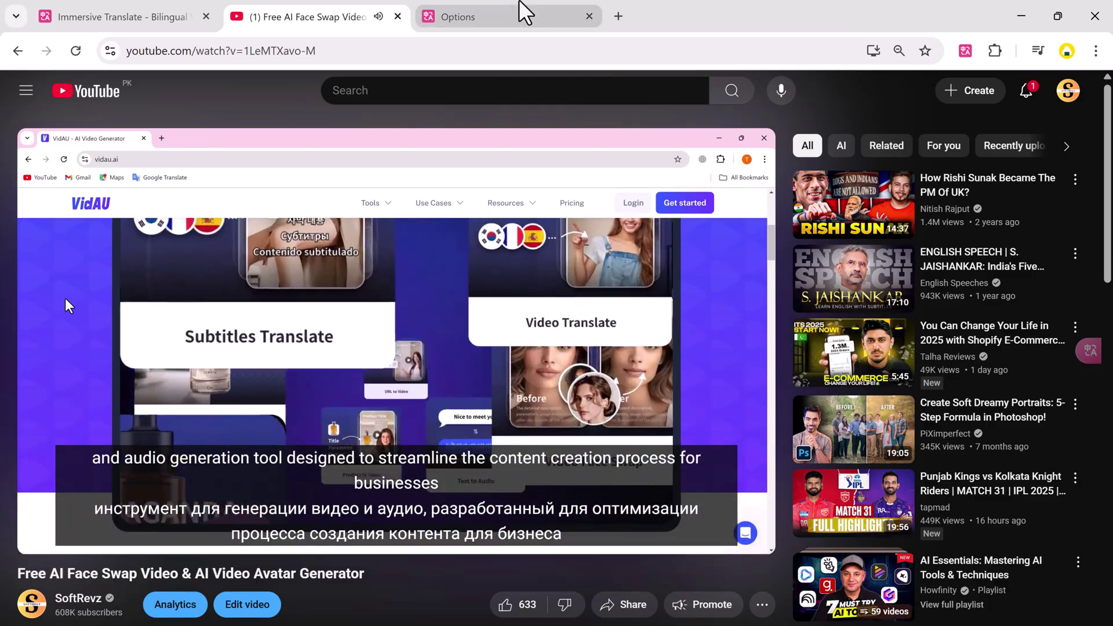
Step: Return to the settings page and go through General, Translation Services, AI Expert and Video Subtitles again
left_click(522, 12)
scroll(218, 298, "up", 1)
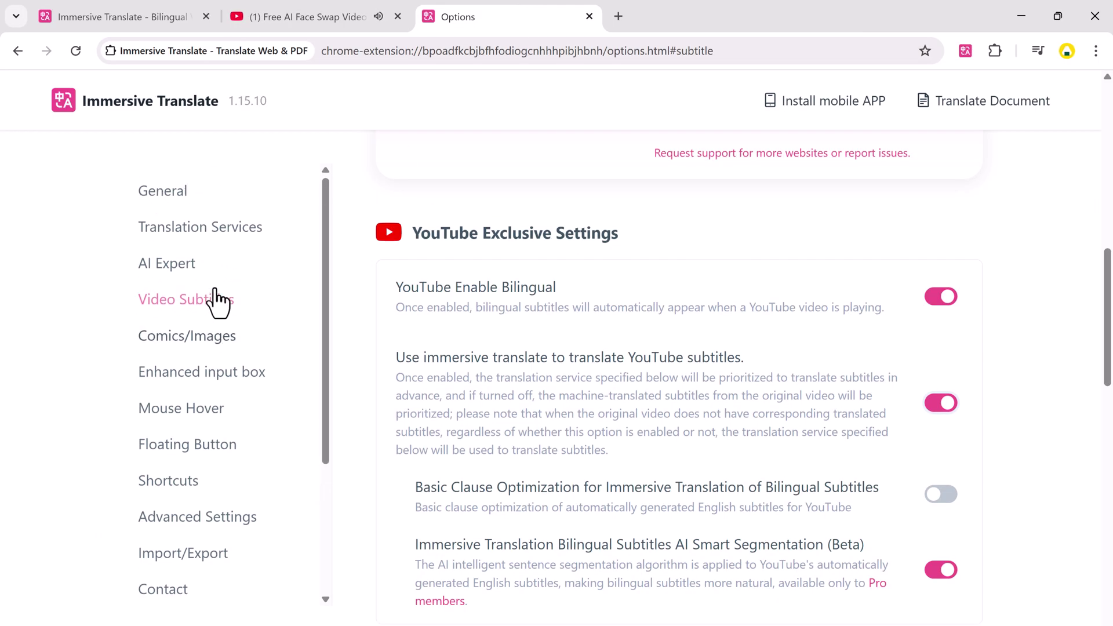
left_click(210, 200)
scroll(632, 420, "down", 20)
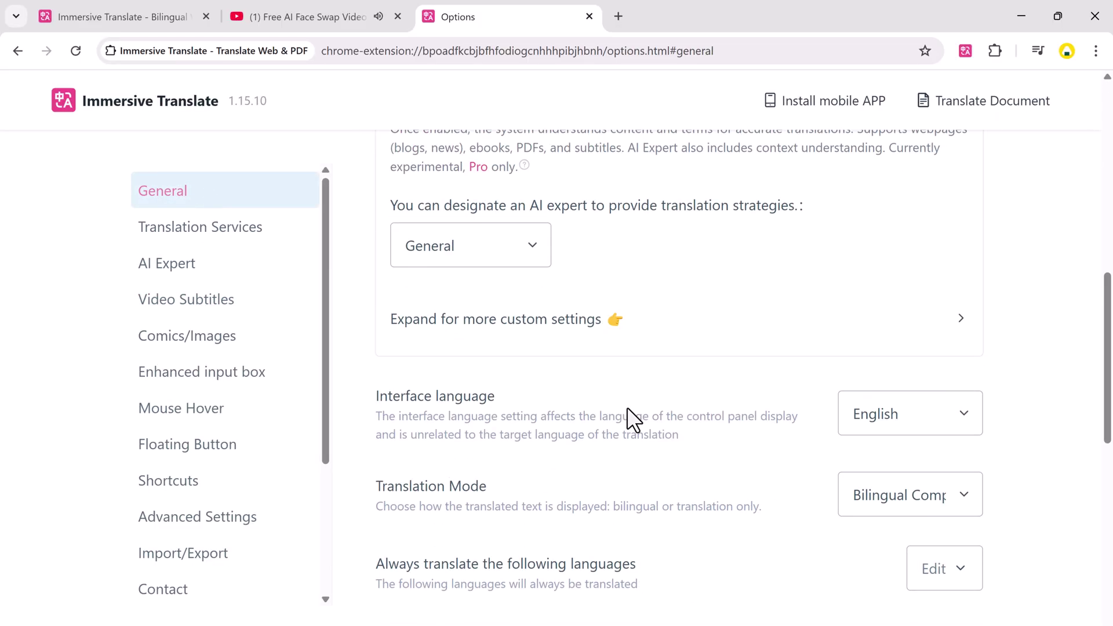
left_click(223, 236)
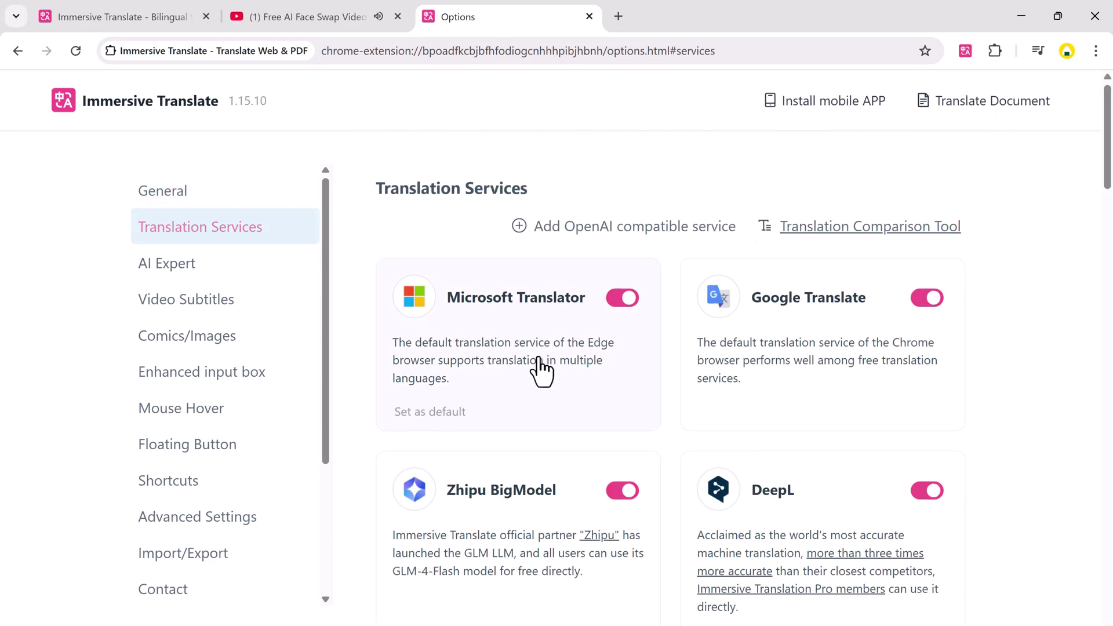
scroll(537, 373, "down", 15)
scroll(538, 366, "down", 5)
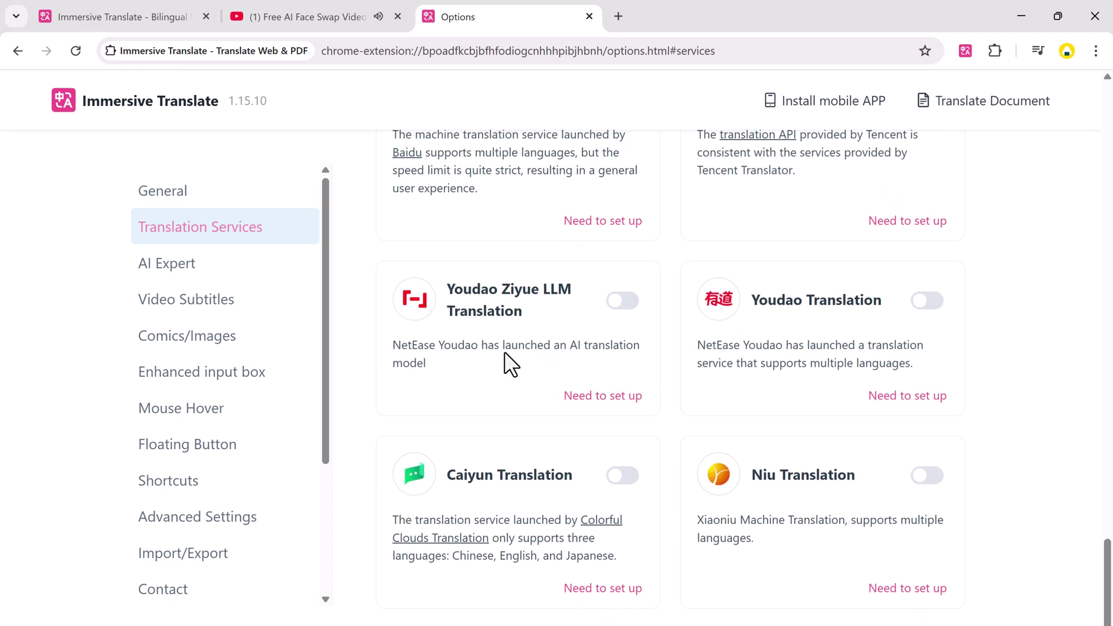
left_click(200, 270)
left_click(234, 311)
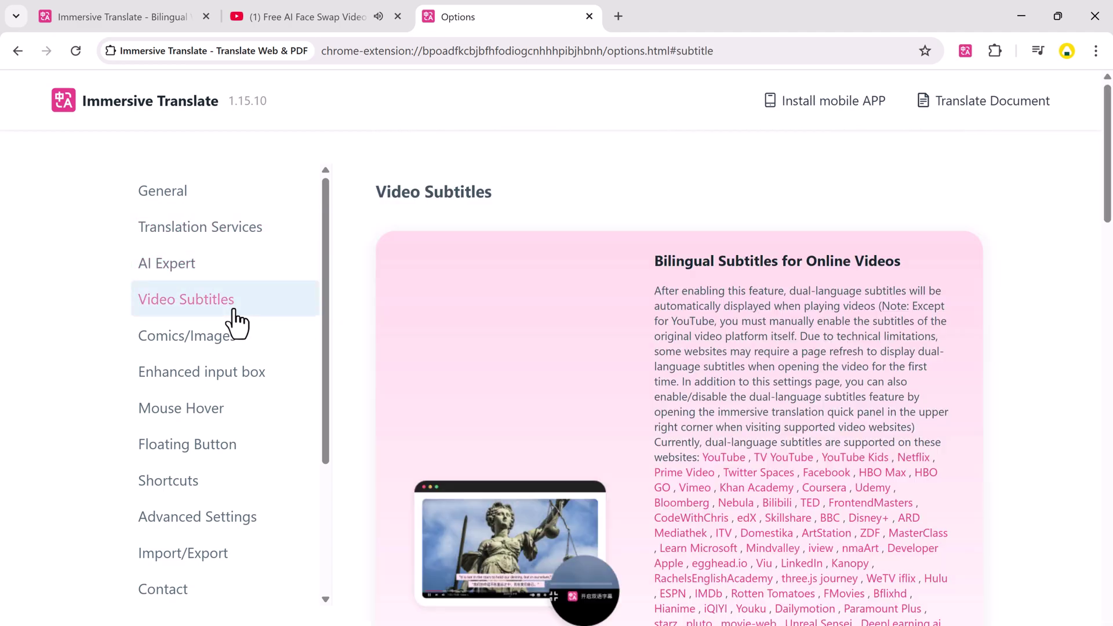
scroll(479, 421, "down", 10)
Step: Scroll the pricing page down to the Free, Annual ($7.00/month) and Monthly ($9.99/month) plan cards
scroll(485, 430, "down", 3)
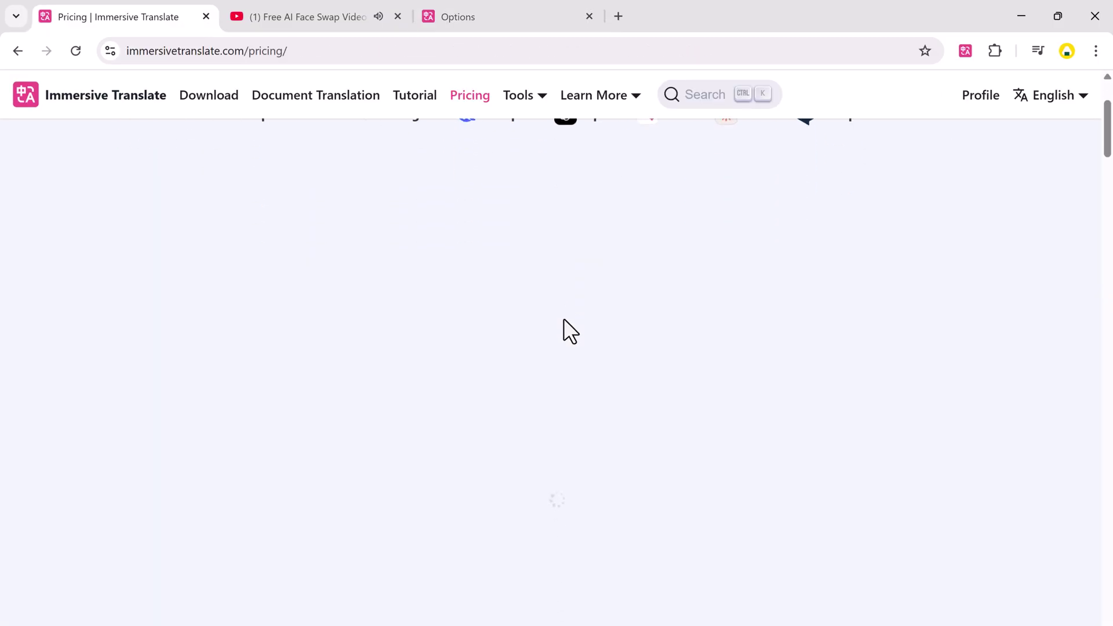
scroll(380, 274, "down", 2)
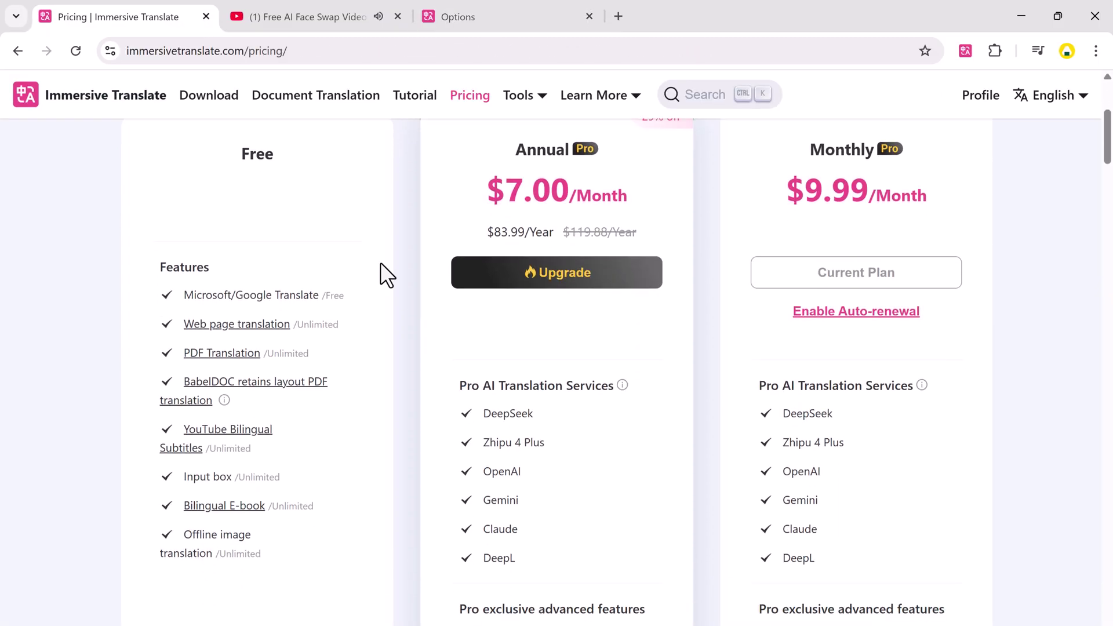